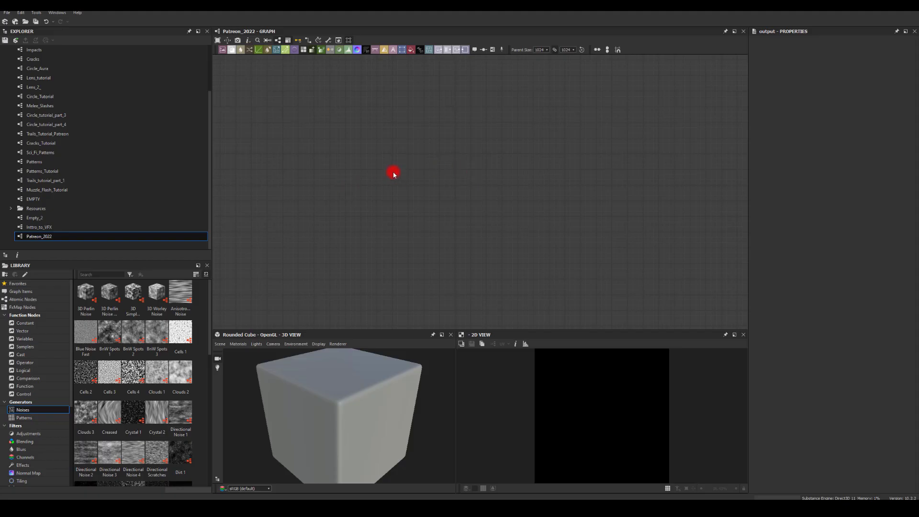
Step: Add a Perlin Noise node, connect a new Cross Section node to its output, and move the two closer together
{"action": "key", "text": "space"}
{"action": "type", "text": "perlin"}
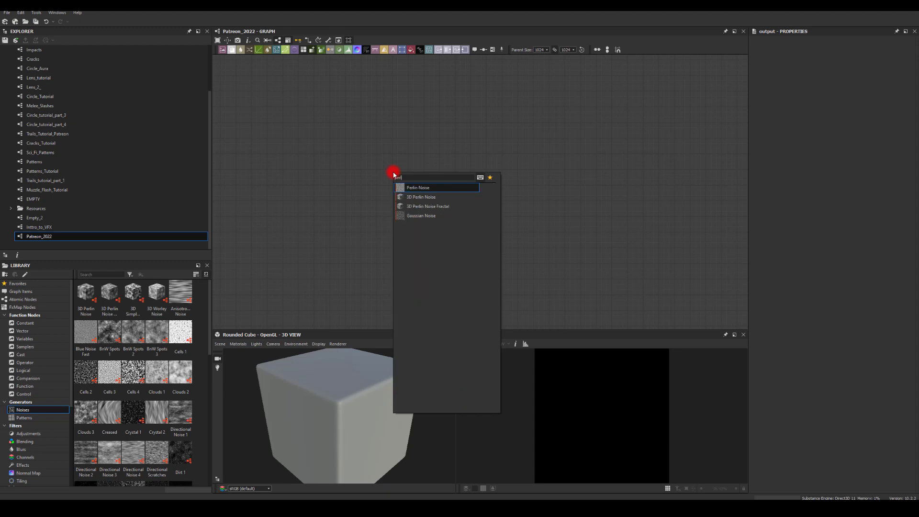
{"action": "key", "text": "Return"}
{"action": "left_click_drag", "start_coordinate": [430, 164], "coordinate": [518, 165]}
{"action": "type", "text": "cross"}
{"action": "key", "text": "Return"}
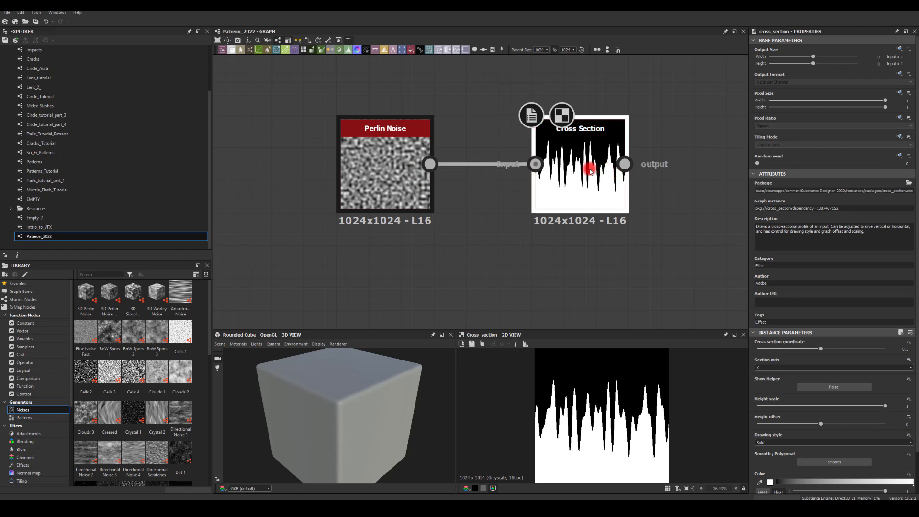
{"action": "left_click_drag", "start_coordinate": [590, 171], "coordinate": [554, 165]}
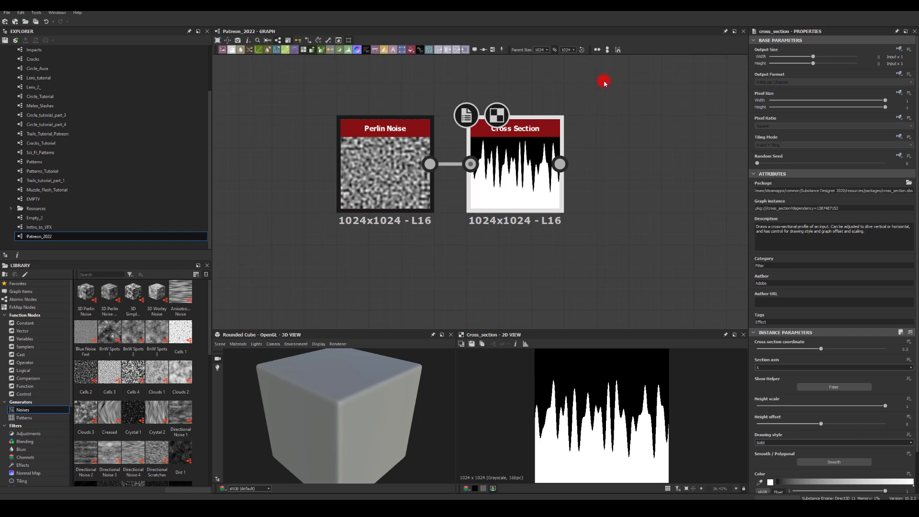
{"action": "left_click_drag", "start_coordinate": [447, 241], "coordinate": [489, 177]}
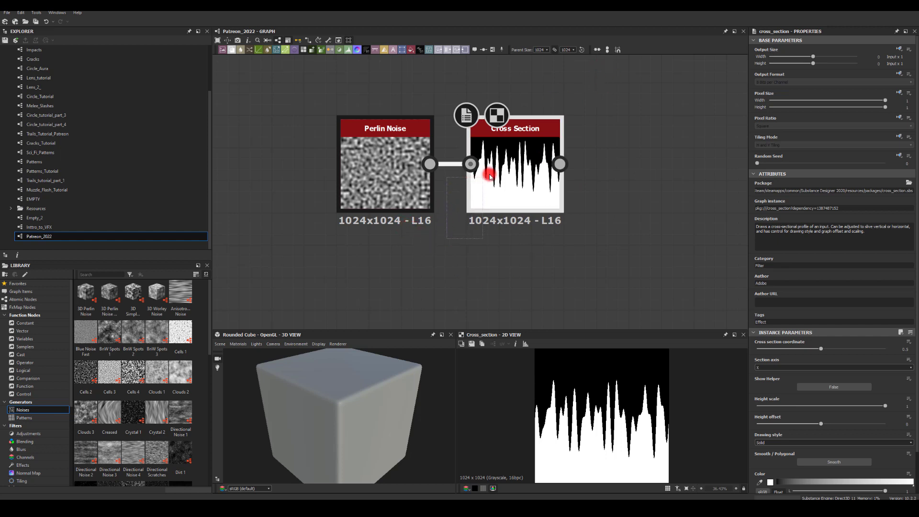
{"action": "left_click_drag", "start_coordinate": [590, 104], "coordinate": [467, 248]}
{"action": "left_click", "coordinate": [619, 94]}
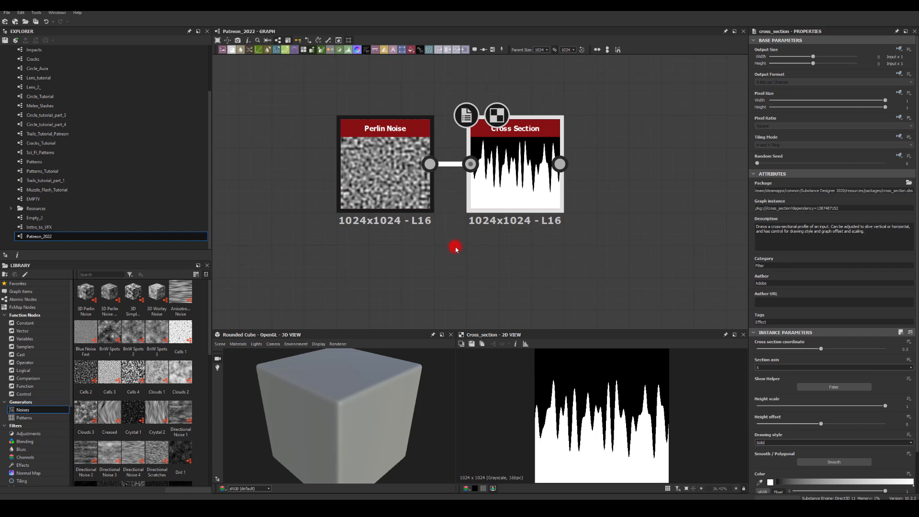
{"action": "left_click_drag", "start_coordinate": [455, 248], "coordinate": [576, 106]}
{"action": "left_click", "coordinate": [597, 105]}
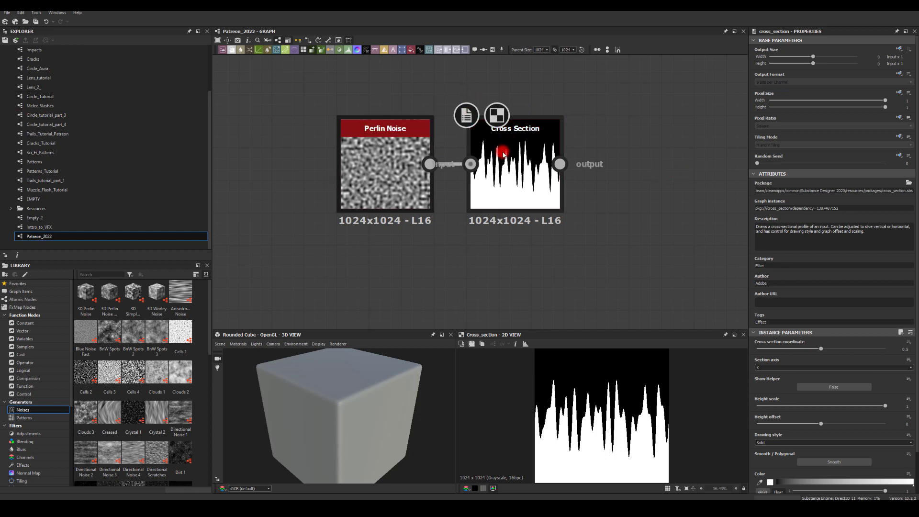
Step: Lower the Perlin Noise scale so the cross section shows only a few broad waves
{"action": "left_click", "coordinate": [374, 163]}
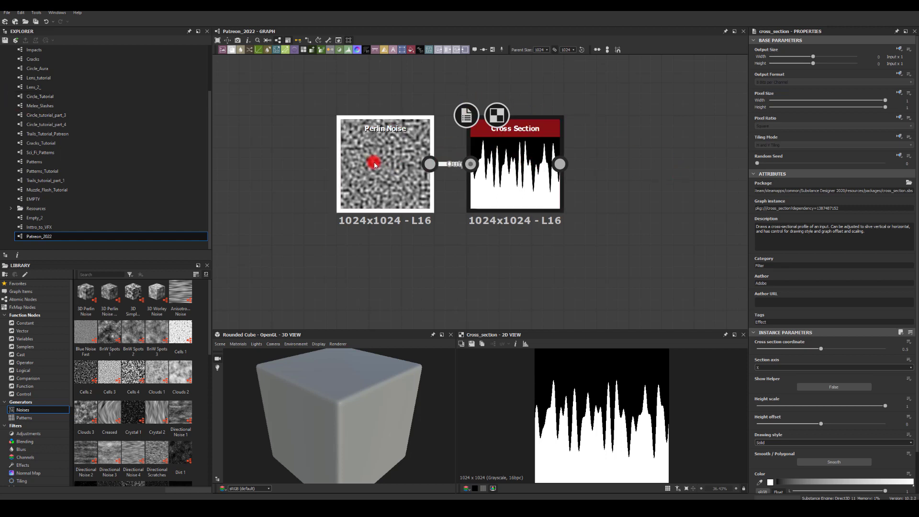
{"action": "left_click", "coordinate": [766, 350]}
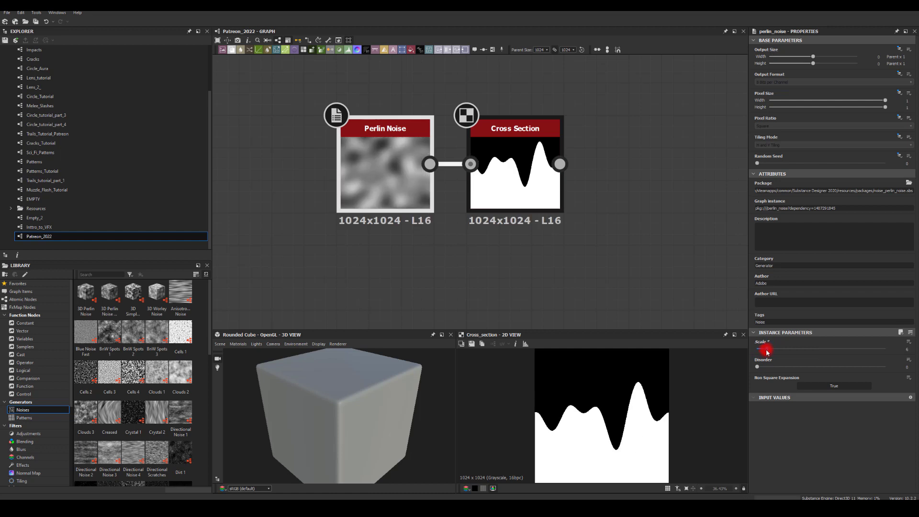
{"action": "left_click", "coordinate": [764, 352]}
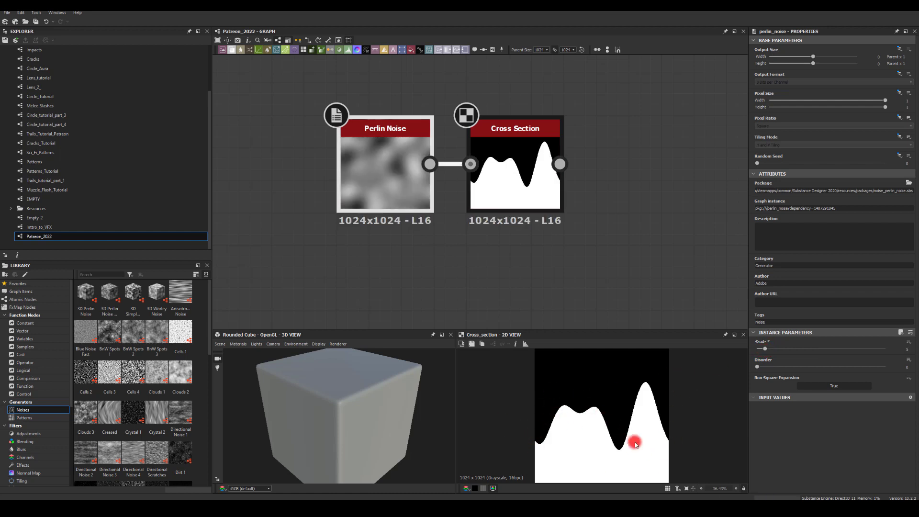
Step: Set the Cross Section node's drawing style to Gradient mirrored
{"action": "left_click", "coordinate": [537, 157]}
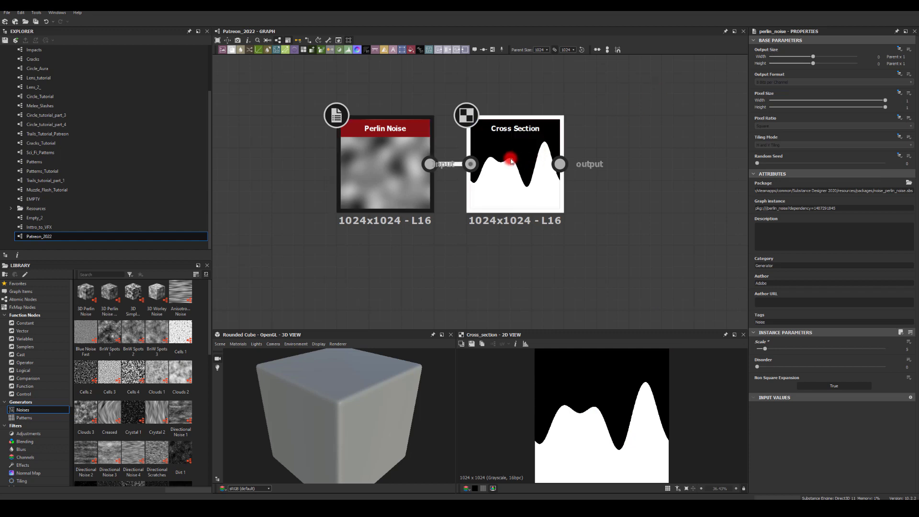
{"action": "scroll", "coordinate": [780, 407], "scroll_direction": "down", "scroll_amount": 2}
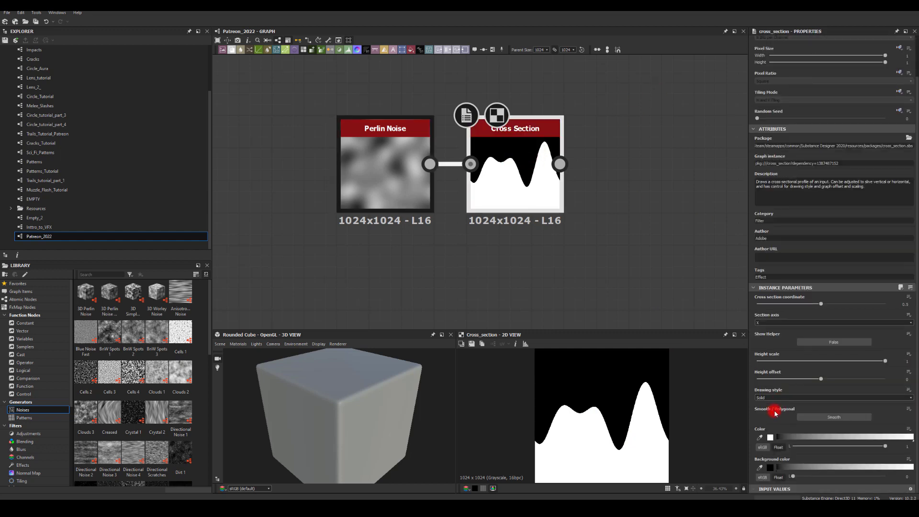
{"action": "left_click", "coordinate": [769, 399]}
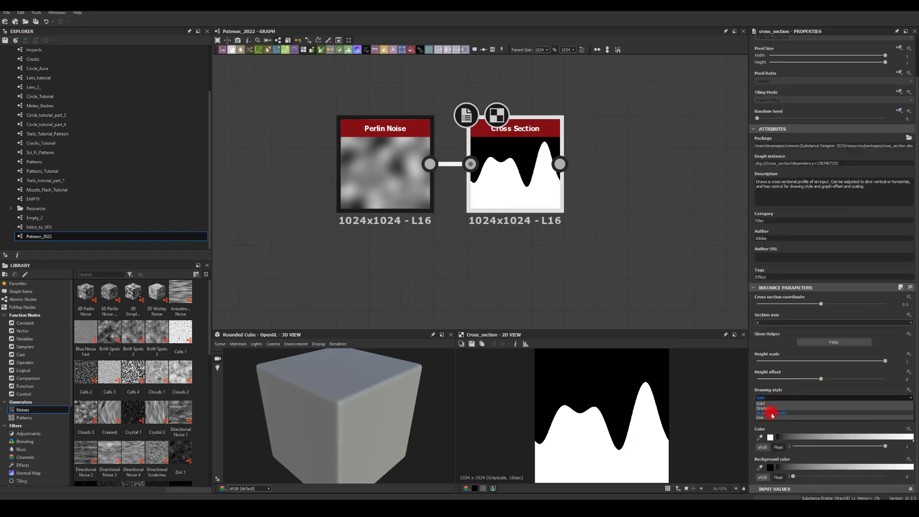
{"action": "left_click", "coordinate": [772, 413]}
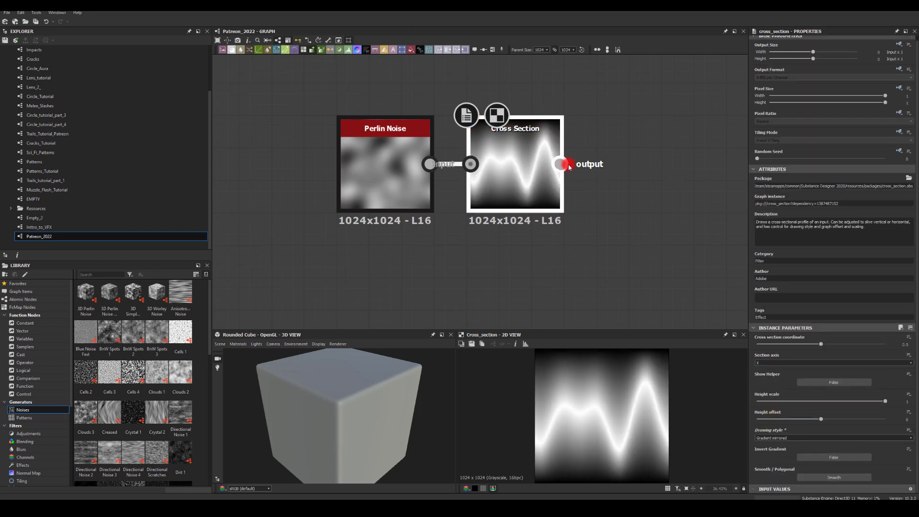
Step: Connect a Histogram Scan node to the Cross Section output, with Contrast at 1 and Position at about 0.38
{"action": "left_click_drag", "start_coordinate": [560, 164], "coordinate": [629, 160]}
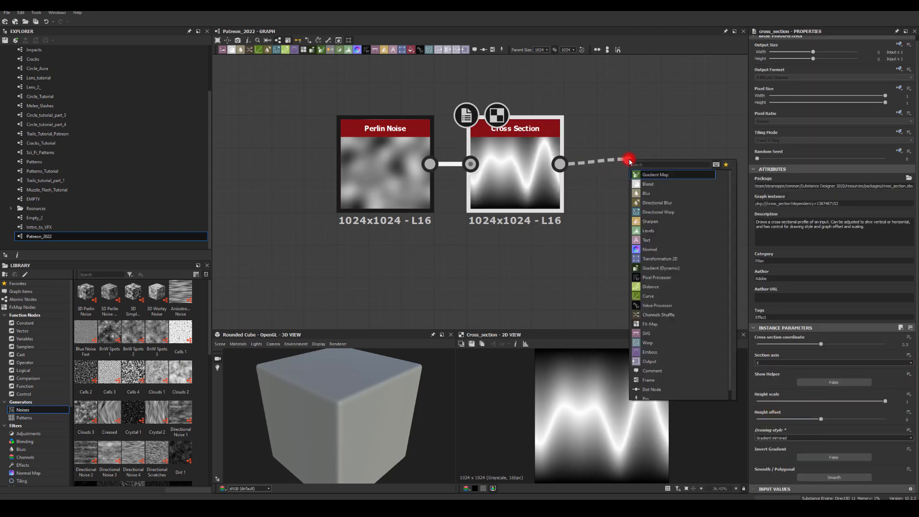
{"action": "type", "text": "scan"}
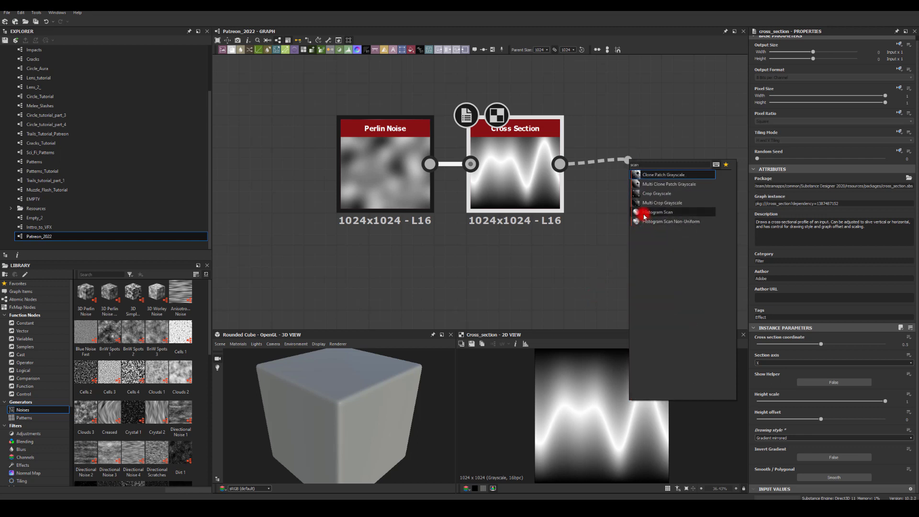
{"action": "left_click", "coordinate": [643, 212]}
{"action": "left_click_drag", "start_coordinate": [757, 349], "coordinate": [889, 371]}
{"action": "left_click_drag", "start_coordinate": [818, 354], "coordinate": [807, 355]}
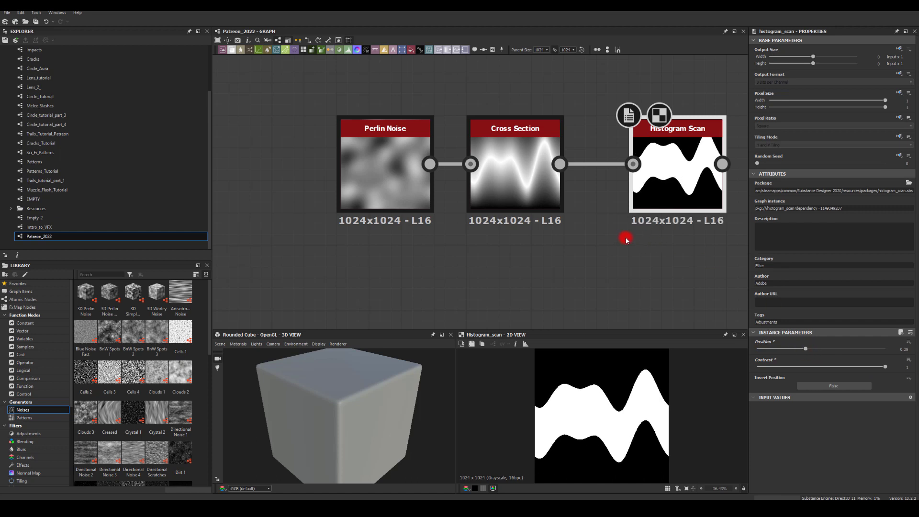
Step: Connect a Blur HQ Grayscale node to the Histogram Scan output
{"action": "scroll", "coordinate": [527, 246], "scroll_direction": "down", "scroll_amount": 5}
{"action": "middle_click_drag", "start_coordinate": [527, 256], "coordinate": [522, 249]}
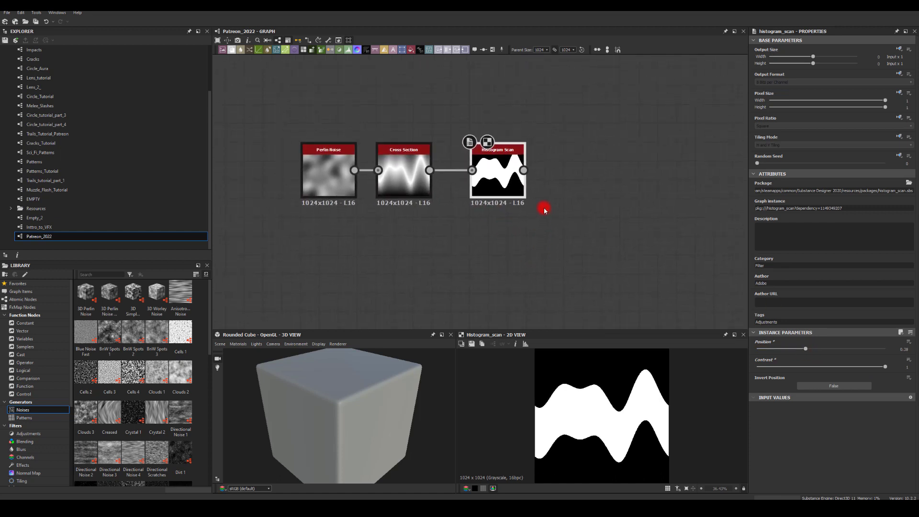
{"action": "left_click_drag", "start_coordinate": [524, 170], "coordinate": [590, 158]}
{"action": "type", "text": "bl"}
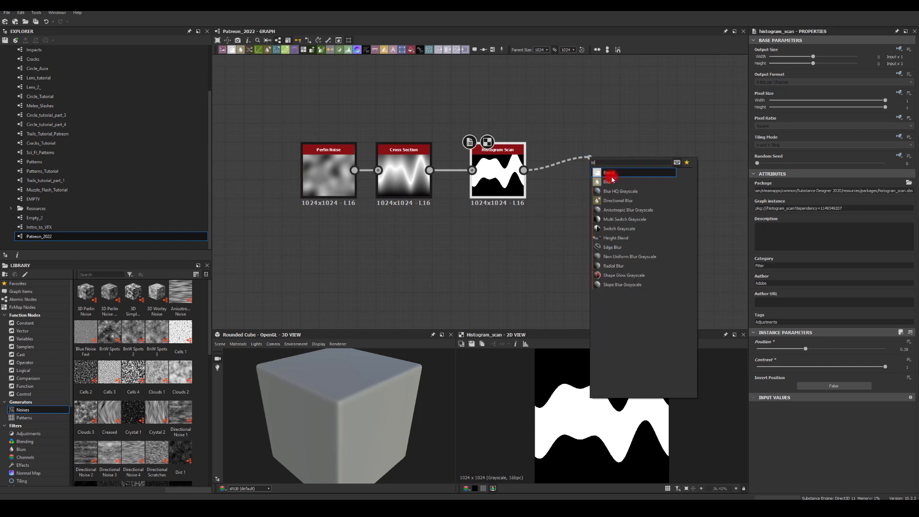
{"action": "left_click", "coordinate": [611, 191]}
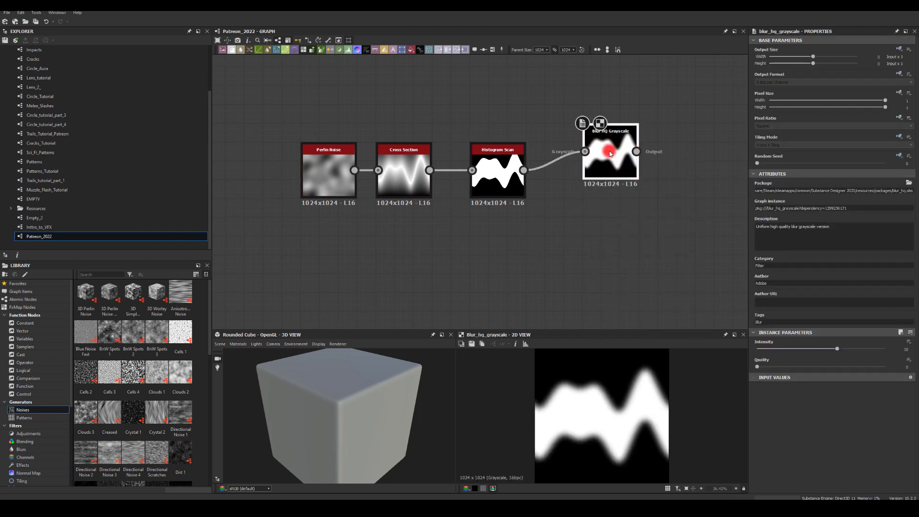
Step: Connect the Blur HQ Grayscale output to a new Multi Dir. Warp Grayscale node
{"action": "middle_click_drag", "start_coordinate": [640, 195], "coordinate": [398, 144]}
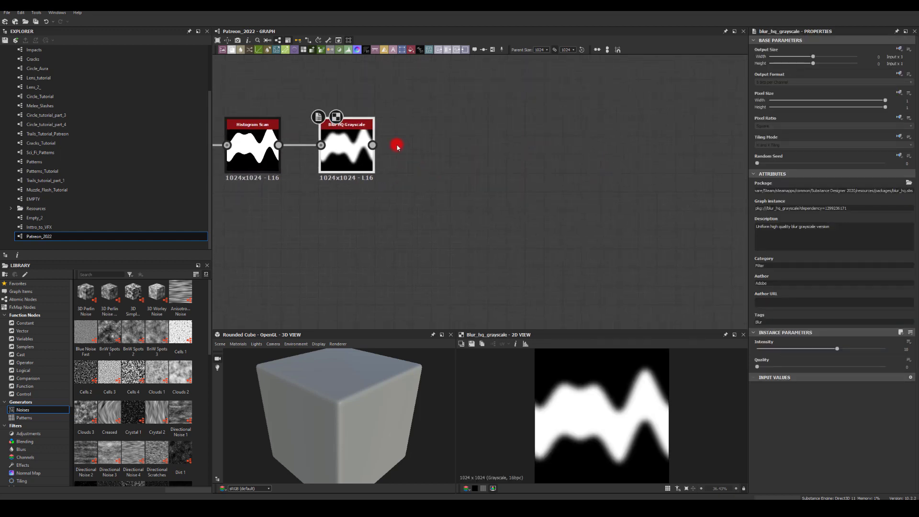
{"action": "left_click_drag", "start_coordinate": [372, 145], "coordinate": [495, 191]}
{"action": "type", "text": "multi"}
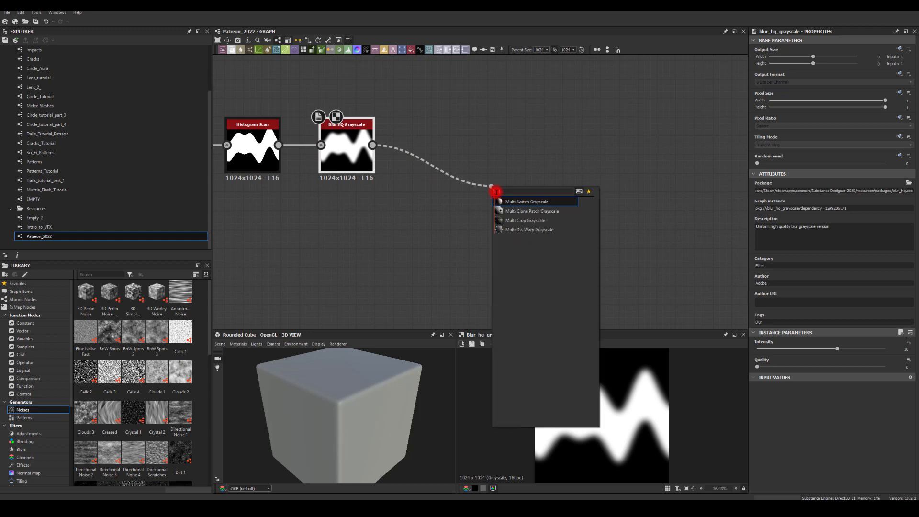
{"action": "type", "text": " di"}
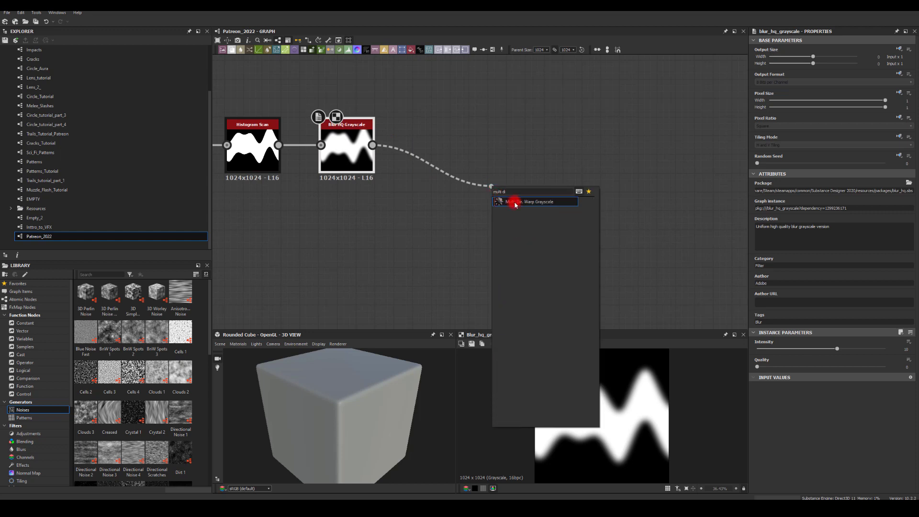
{"action": "left_click", "coordinate": [515, 203]}
{"action": "middle_click_drag", "start_coordinate": [446, 212], "coordinate": [567, 187]}
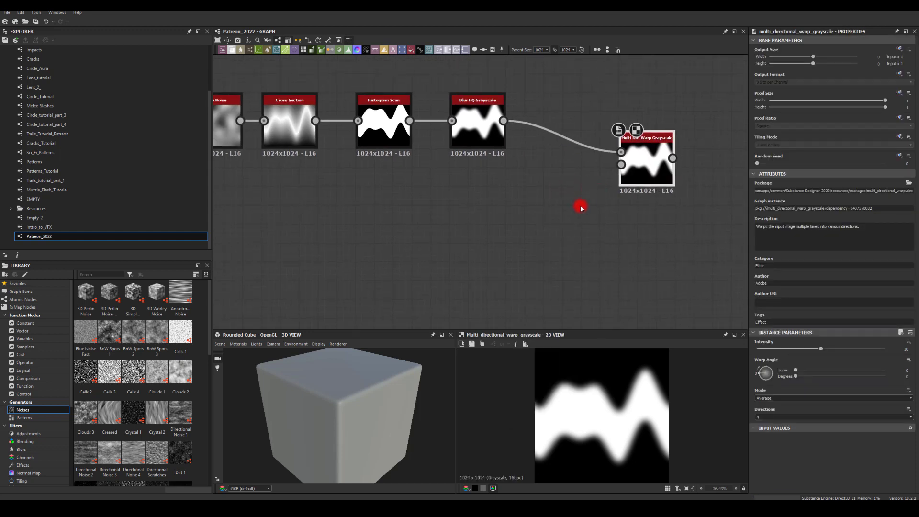
Step: Add a second Perlin Noise node and connect it to the Intensity input of the Multi Dir. Warp Grayscale node
{"action": "mouse_move", "coordinate": [523, 206]}
{"action": "middle_mouse_down"}
{"action": "mouse_move", "coordinate": [500, 209]}
{"action": "mouse_move", "coordinate": [531, 215]}
{"action": "middle_mouse_up"}
{"action": "key", "text": "space"}
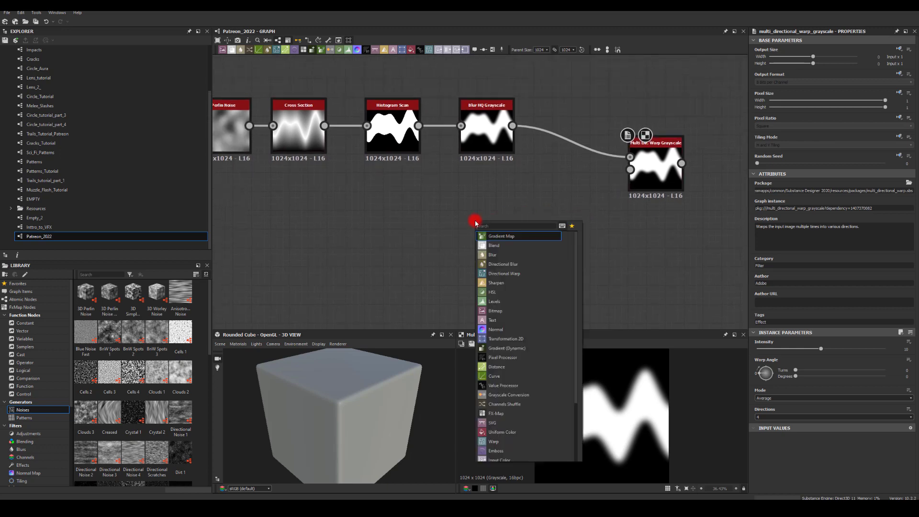
{"action": "type", "text": "perl"}
{"action": "key", "text": "Return"}
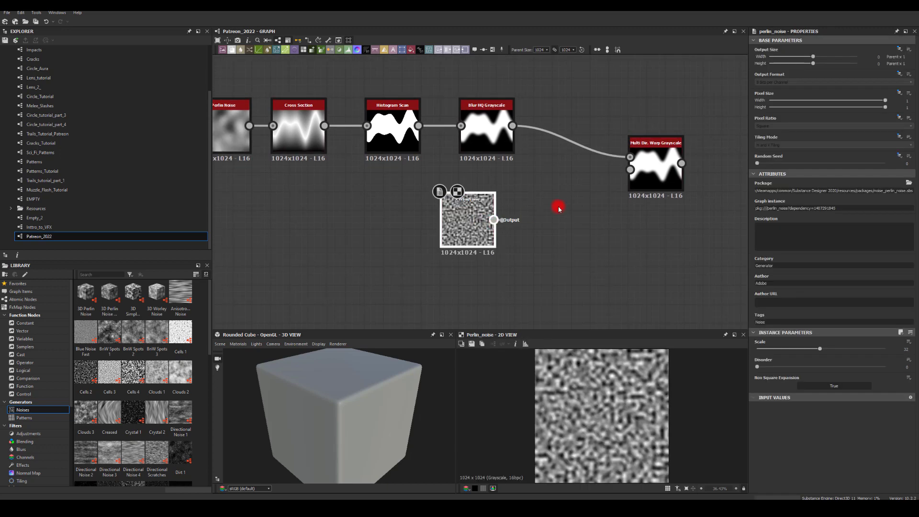
{"action": "left_click_drag", "start_coordinate": [494, 220], "coordinate": [602, 167]}
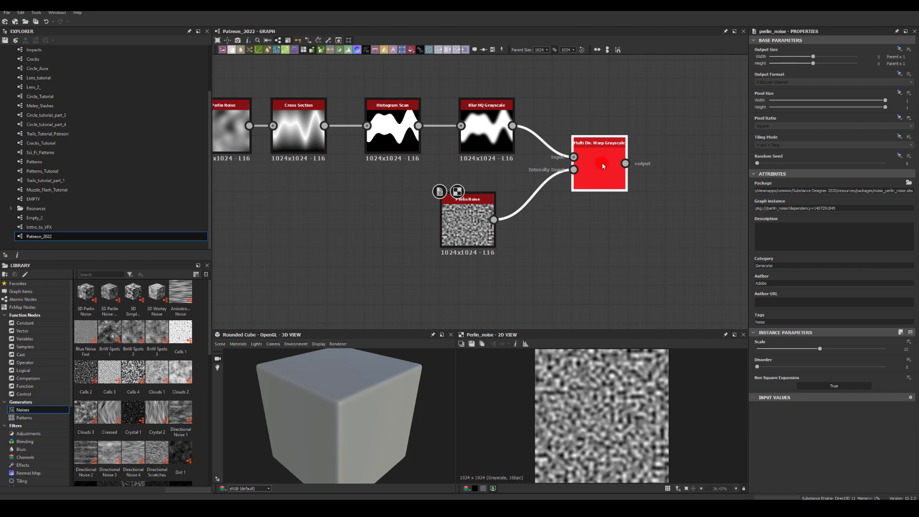
Step: Preview the Multi Dir. Warp Grayscale result and lower the second Perlin Noise's Scale to about 8
{"action": "double_click", "coordinate": [603, 166]}
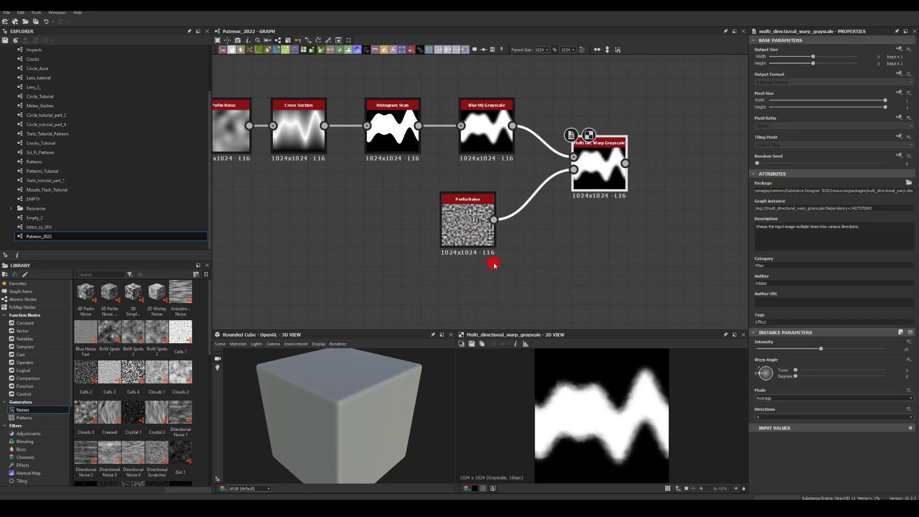
{"action": "left_click", "coordinate": [469, 225]}
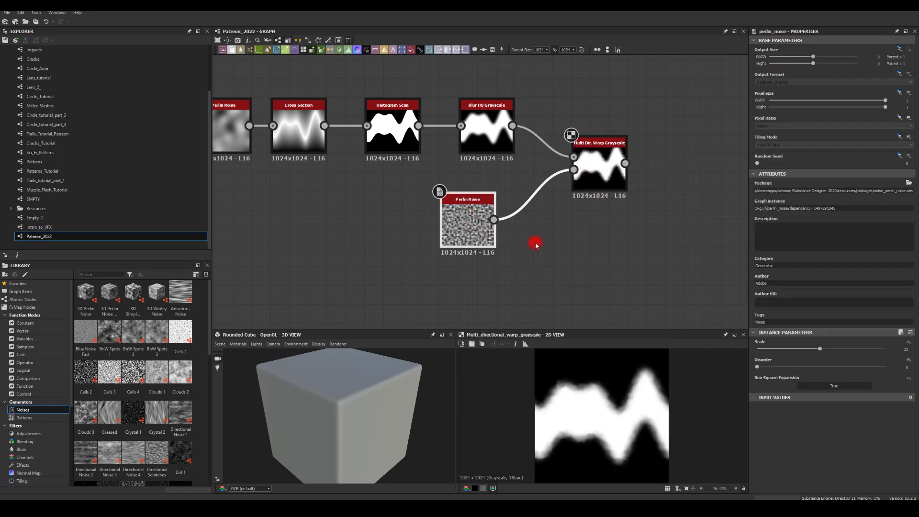
{"action": "left_click_drag", "start_coordinate": [821, 350], "coordinate": [772, 352]}
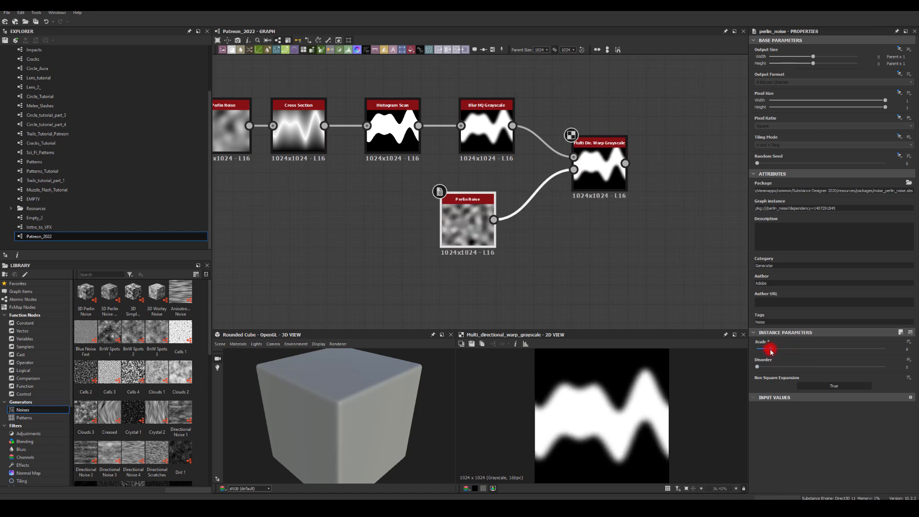
Step: Raise the Multi Dir. Warp Grayscale intensity to 50, and further to about 72
{"action": "left_click", "coordinate": [610, 180]}
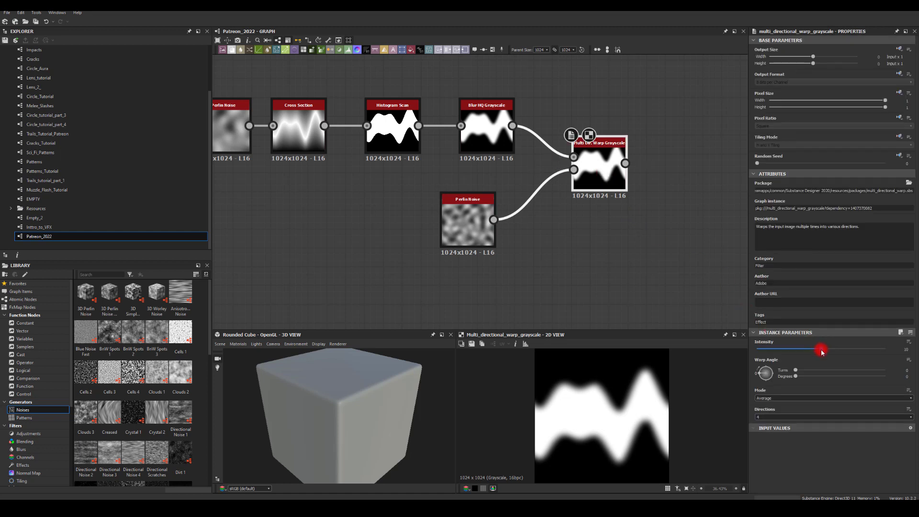
{"action": "left_click_drag", "start_coordinate": [822, 352], "coordinate": [899, 359]}
{"action": "type", "text": "50"}
{"action": "key", "text": "Return"}
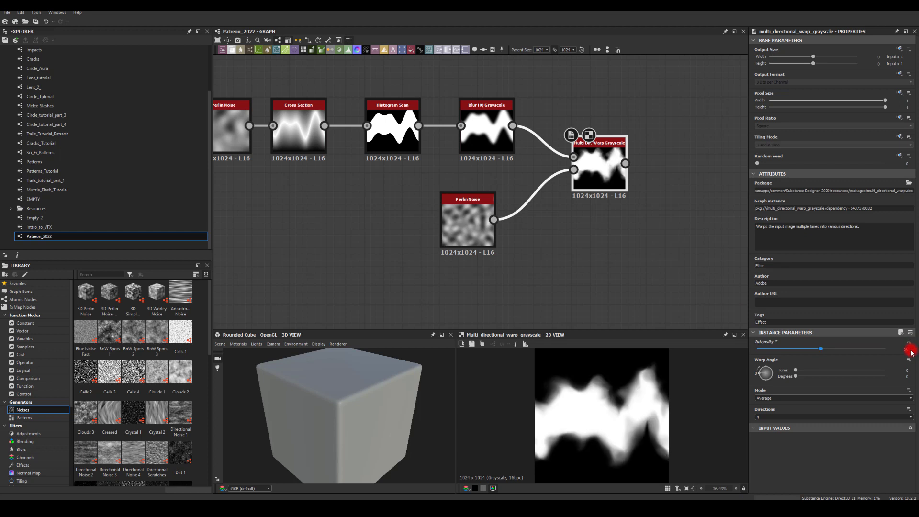
{"action": "mouse_move", "coordinate": [835, 352]}
{"action": "left_mouse_down"}
{"action": "mouse_move", "coordinate": [863, 351]}
{"action": "mouse_move", "coordinate": [842, 349]}
{"action": "mouse_move", "coordinate": [849, 349]}
{"action": "left_mouse_up"}
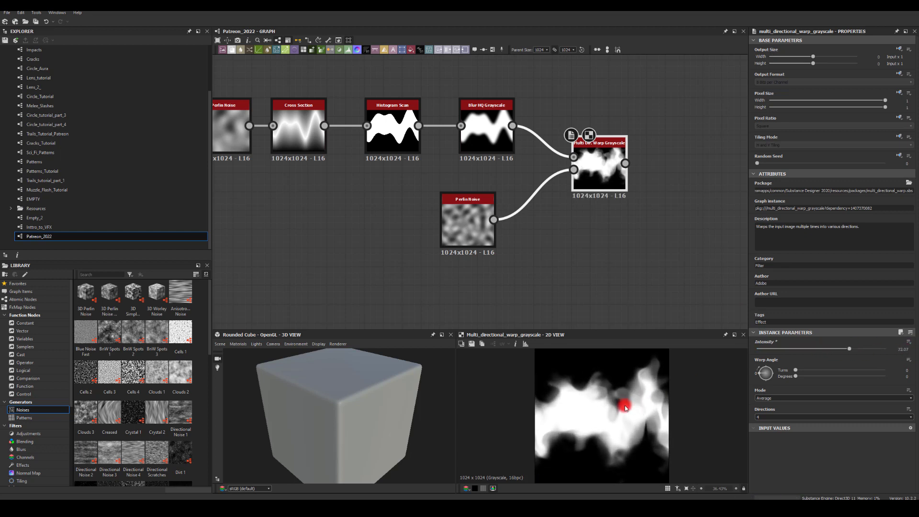
Step: Try Directions values of 2 and 1 on the Multi Dir. Warp Grayscale node, returning to 4
{"action": "left_click", "coordinate": [761, 417]}
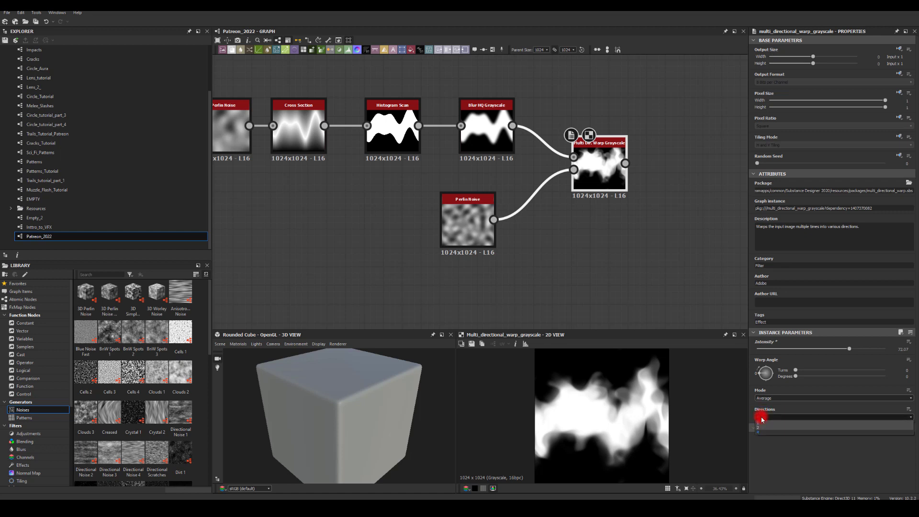
{"action": "left_click", "coordinate": [761, 427]}
{"action": "left_click", "coordinate": [758, 419]}
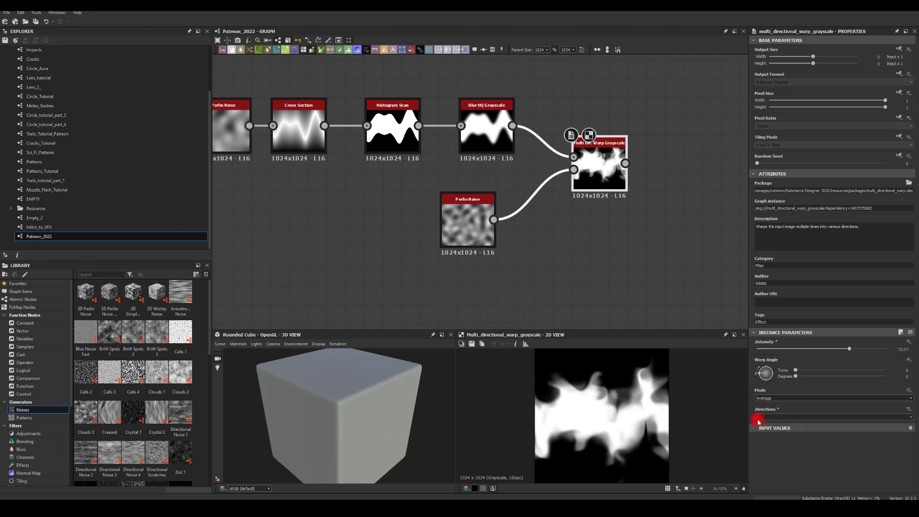
{"action": "left_click", "coordinate": [762, 418]}
{"action": "left_click", "coordinate": [762, 423]}
{"action": "left_click", "coordinate": [762, 418]}
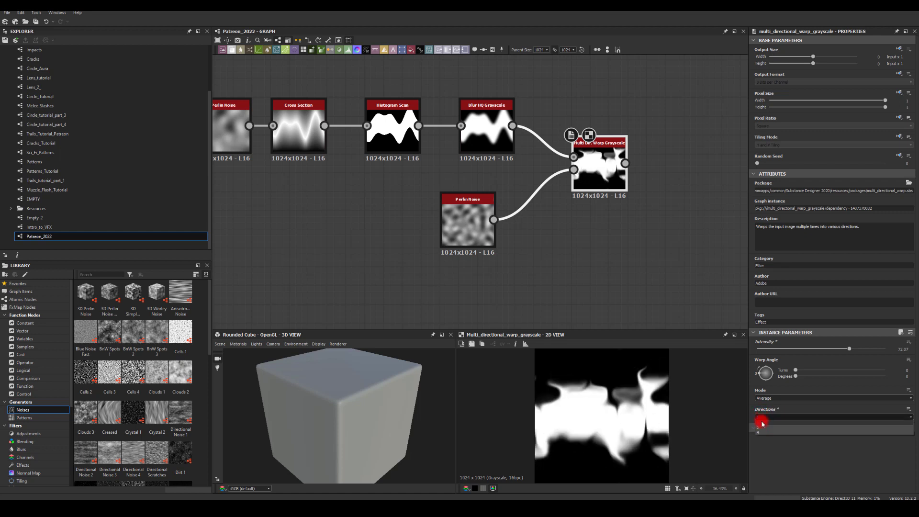
{"action": "left_click", "coordinate": [761, 428]}
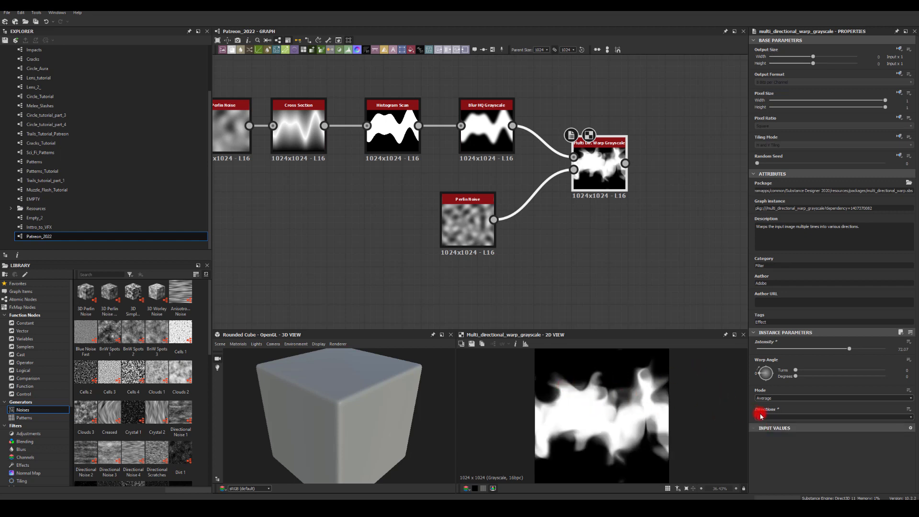
{"action": "left_click", "coordinate": [761, 436]}
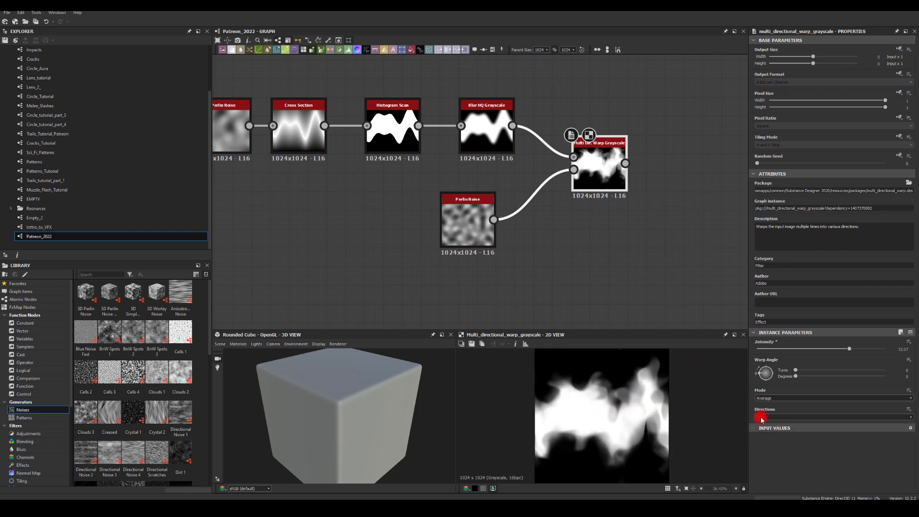
Step: Set the Multi Dir. Warp Grayscale's Directions to 2 and lower its Intensity to 60
{"action": "left_click", "coordinate": [761, 419]}
{"action": "left_click", "coordinate": [762, 428]}
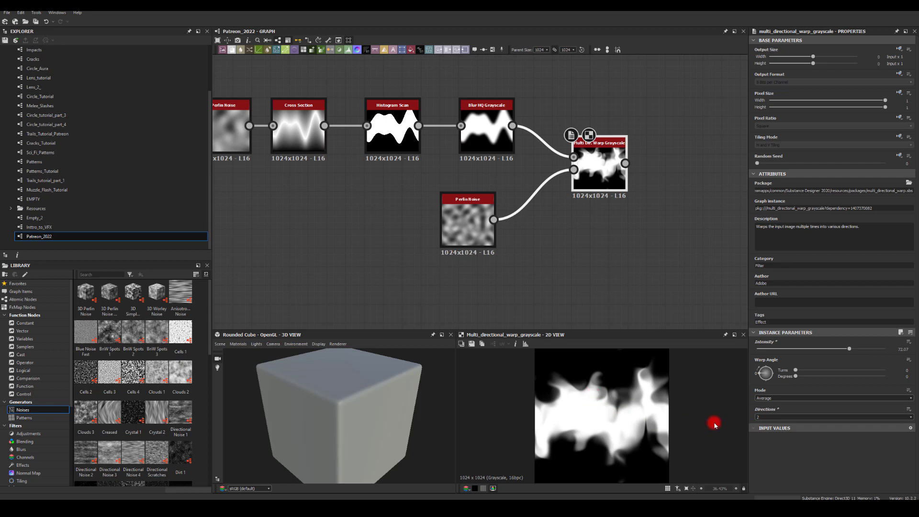
{"action": "middle_click_drag", "start_coordinate": [640, 260], "coordinate": [560, 247]}
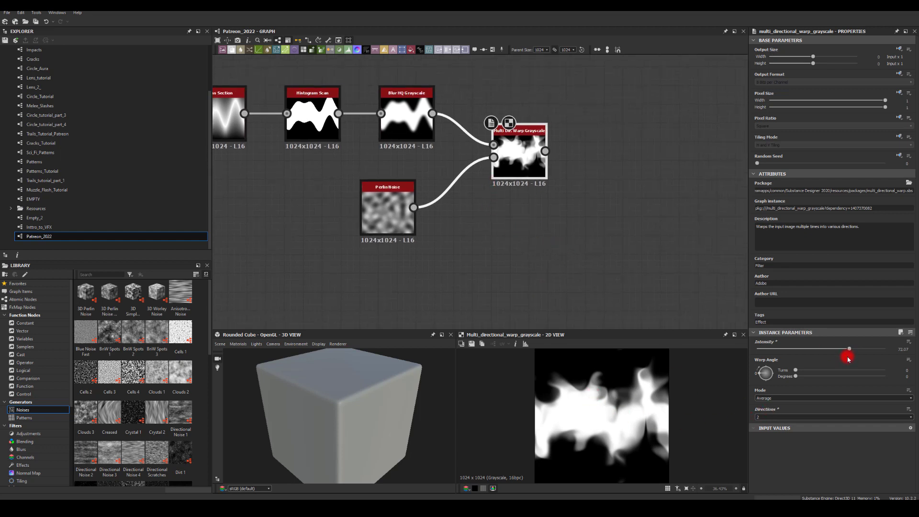
{"action": "left_click_drag", "start_coordinate": [852, 352], "coordinate": [834, 345]}
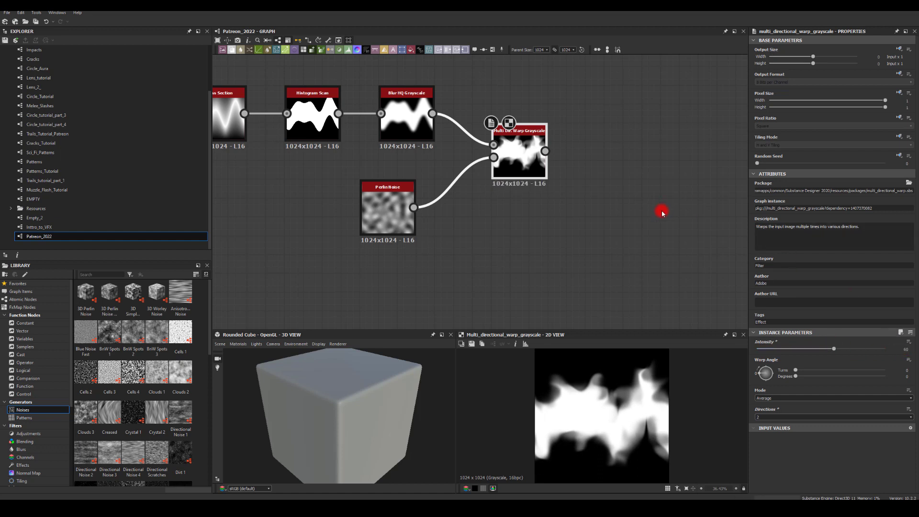
Step: Connect the Multi Dir. Warp Grayscale output to a new Warp node
{"action": "middle_click_drag", "start_coordinate": [598, 218], "coordinate": [460, 174]}
{"action": "left_click_drag", "start_coordinate": [409, 140], "coordinate": [501, 151]}
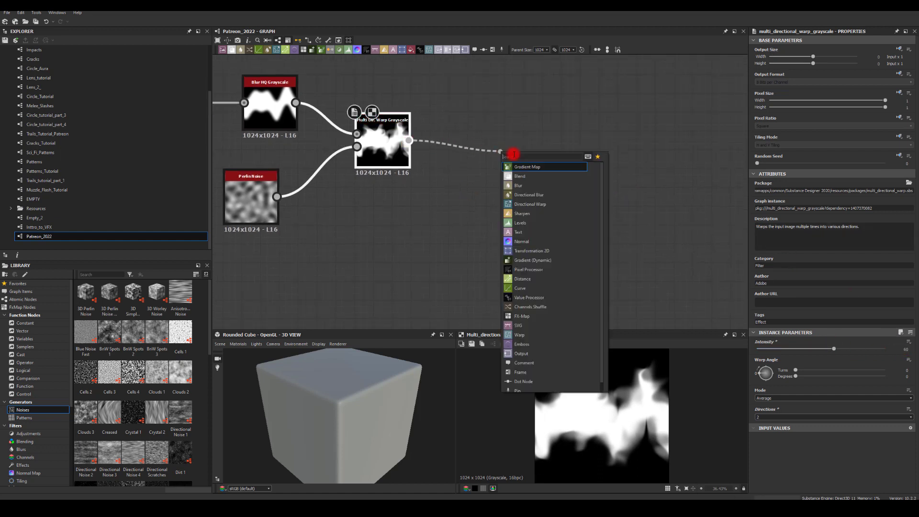
{"action": "type", "text": "warp"}
{"action": "left_click", "coordinate": [520, 171]}
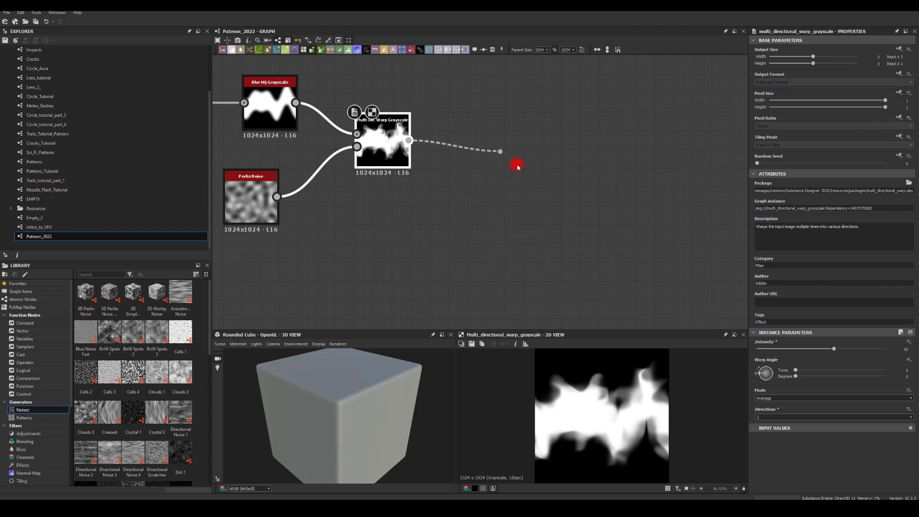
{"action": "left_click_drag", "start_coordinate": [530, 156], "coordinate": [530, 175]}
Step: Duplicate the second Perlin Noise node and connect the copy to the Warp node's Gradient Input
{"action": "left_click", "coordinate": [247, 191]}
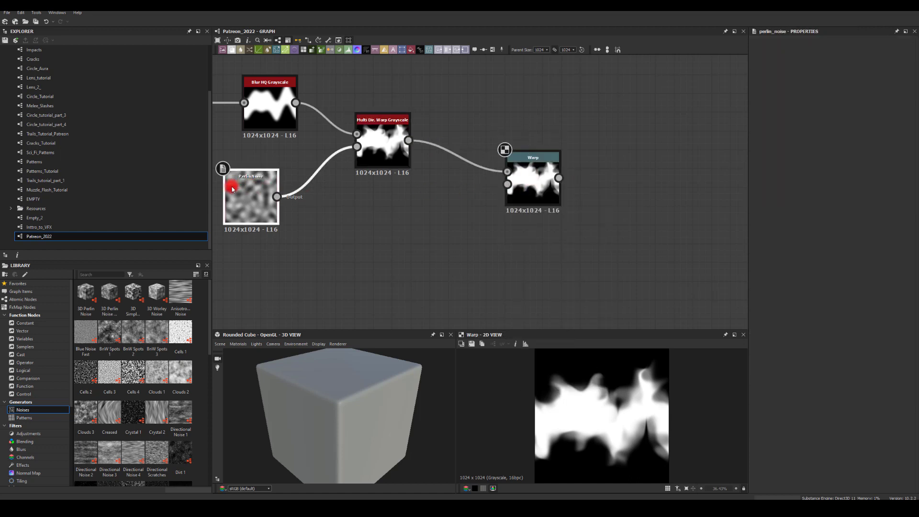
{"action": "key", "text": "ctrl+c"}
{"action": "key", "text": "ctrl+v"}
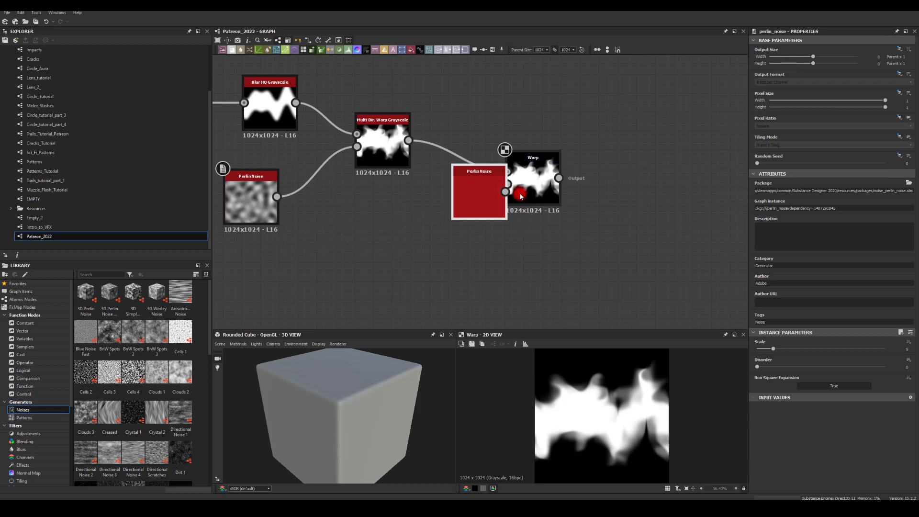
{"action": "left_click_drag", "start_coordinate": [474, 200], "coordinate": [415, 233]}
{"action": "left_click_drag", "start_coordinate": [501, 200], "coordinate": [508, 185]}
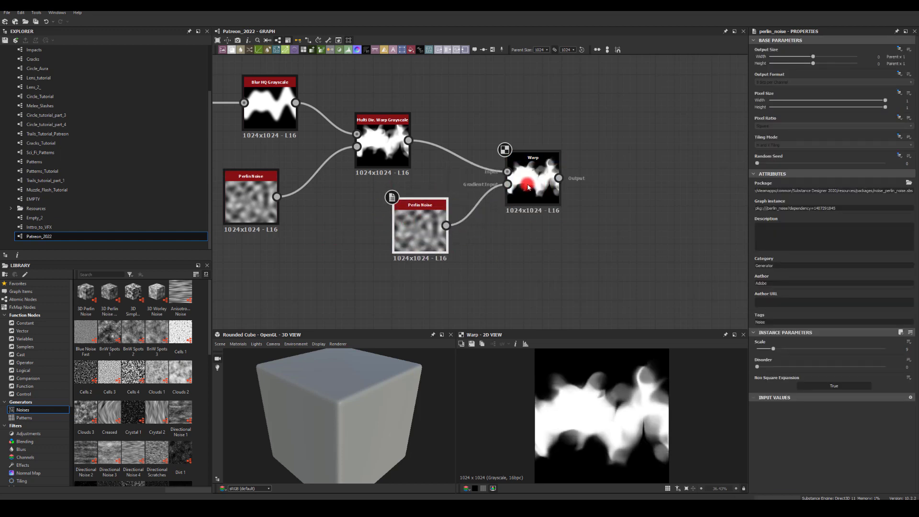
Step: Raise the duplicated Perlin Noise's Scale to about 14 and set the Warp node's Intensity to 0.7
{"action": "left_click_drag", "start_coordinate": [766, 351], "coordinate": [784, 350]}
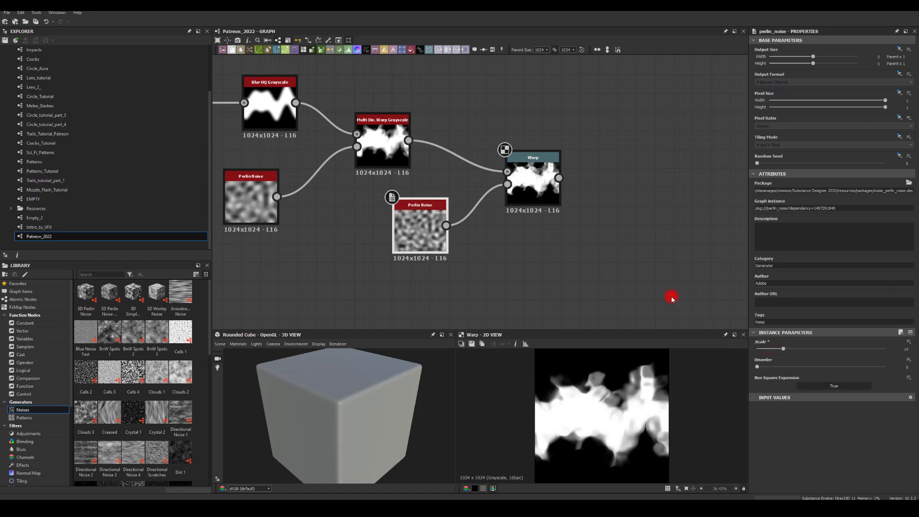
{"action": "left_click", "coordinate": [531, 160]}
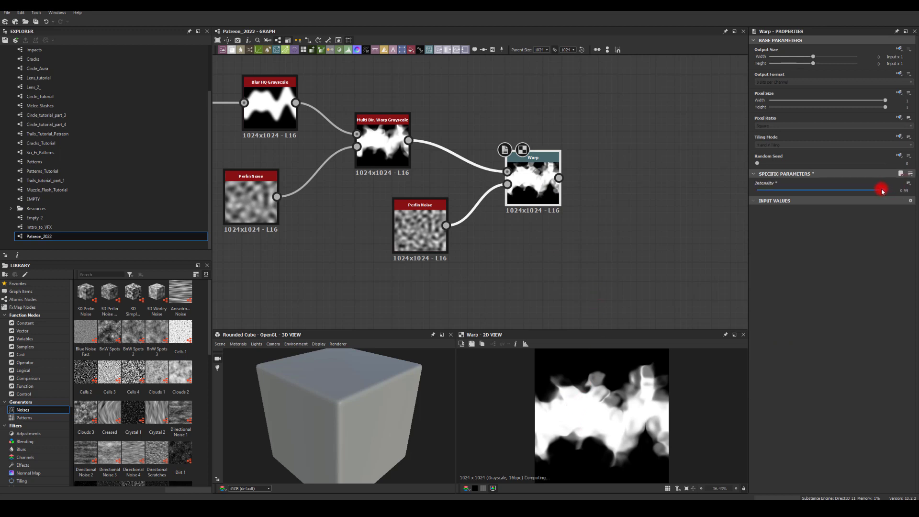
{"action": "left_click_drag", "start_coordinate": [883, 191], "coordinate": [849, 194]}
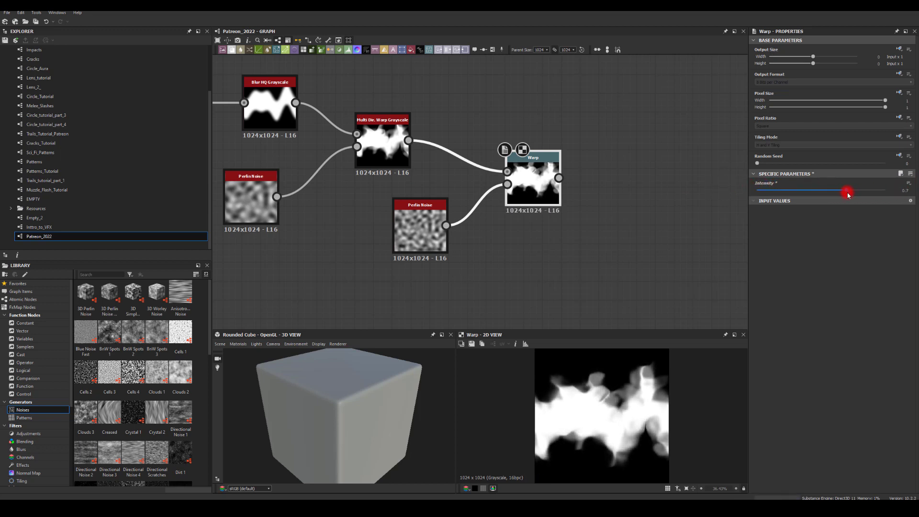
Step: Connect the Warp output to a new Blur HQ Grayscale node and set its Intensity to 1
{"action": "middle_click_drag", "start_coordinate": [619, 178], "coordinate": [537, 177]}
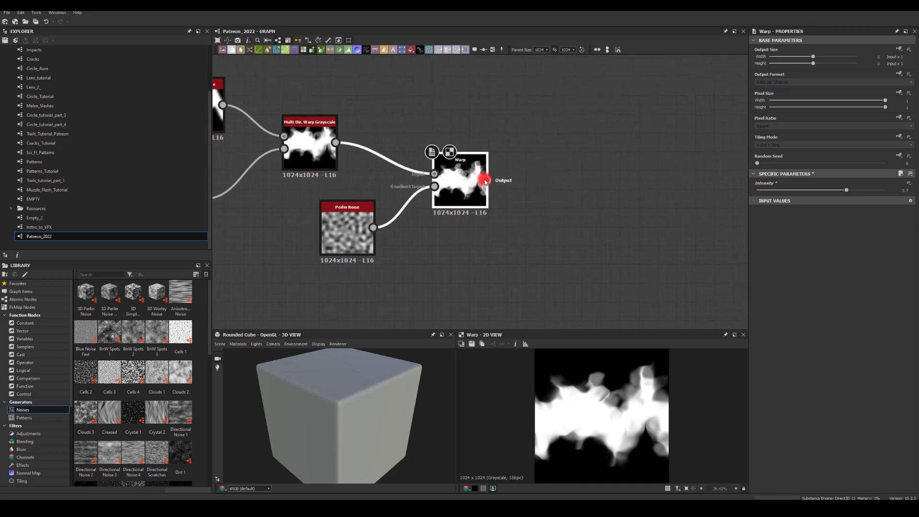
{"action": "left_click_drag", "start_coordinate": [486, 180], "coordinate": [608, 193]}
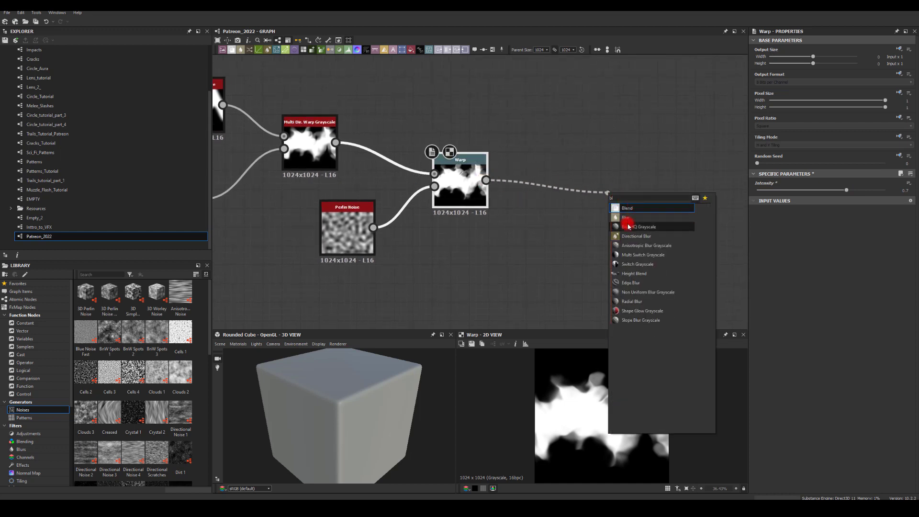
{"action": "left_click", "coordinate": [626, 226]}
{"action": "left_click_drag", "start_coordinate": [622, 181], "coordinate": [587, 181]}
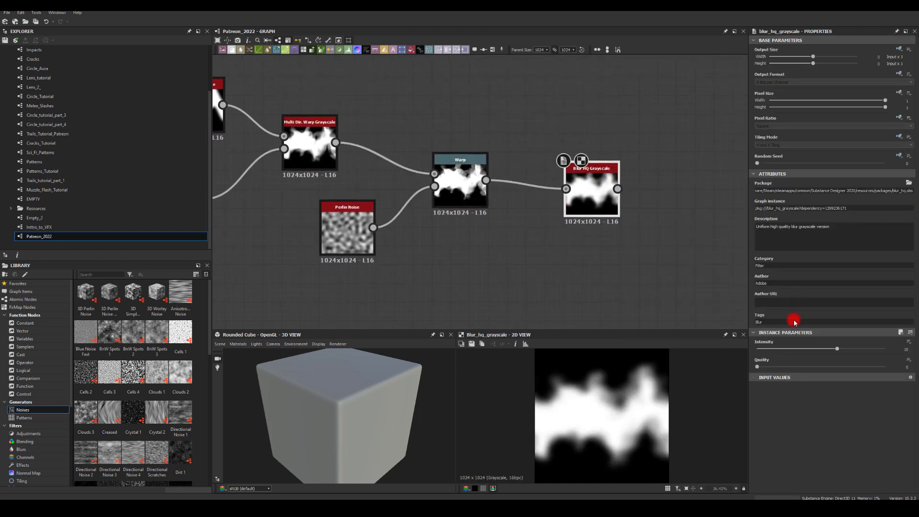
{"action": "left_click_drag", "start_coordinate": [838, 348], "coordinate": [776, 349]}
{"action": "double_click", "coordinate": [903, 350]}
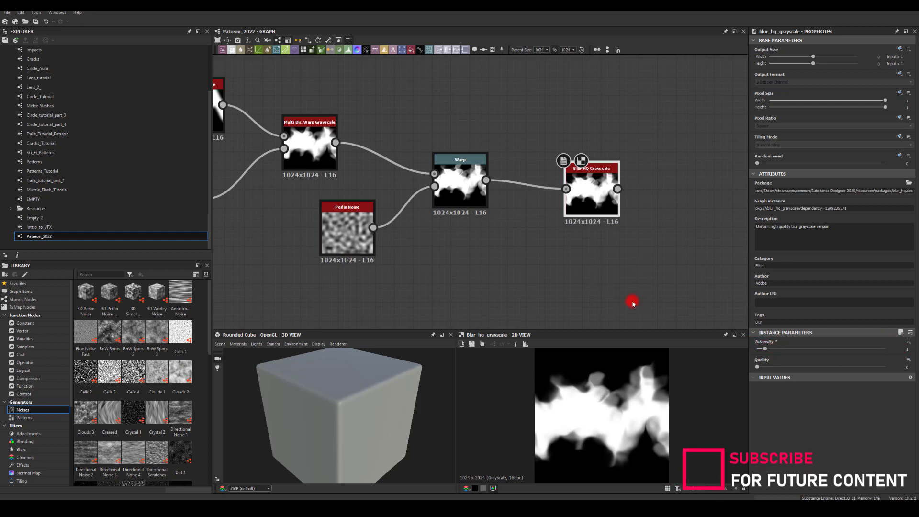
Step: Connect the new Blur HQ Grayscale output to a new Blend node
{"action": "middle_click_drag", "start_coordinate": [593, 267], "coordinate": [477, 236]}
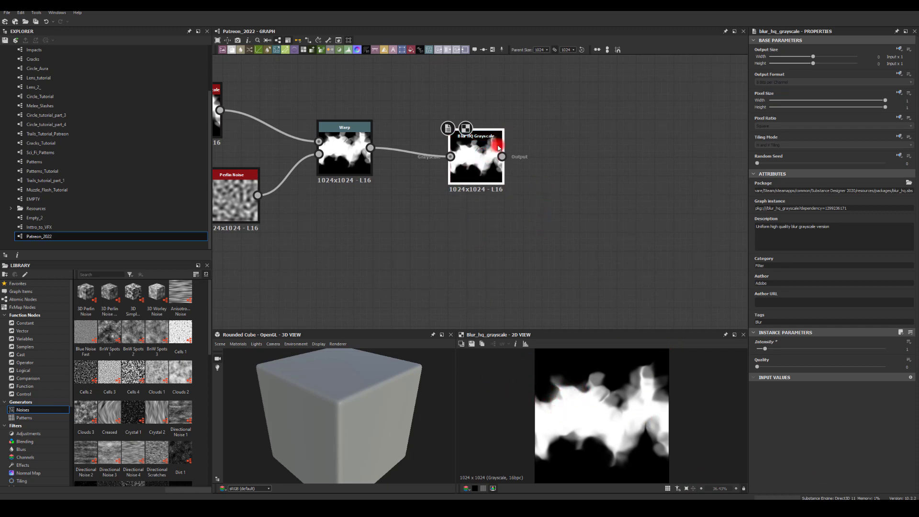
{"action": "left_click_drag", "start_coordinate": [502, 156], "coordinate": [621, 201]}
{"action": "type", "text": "bl"}
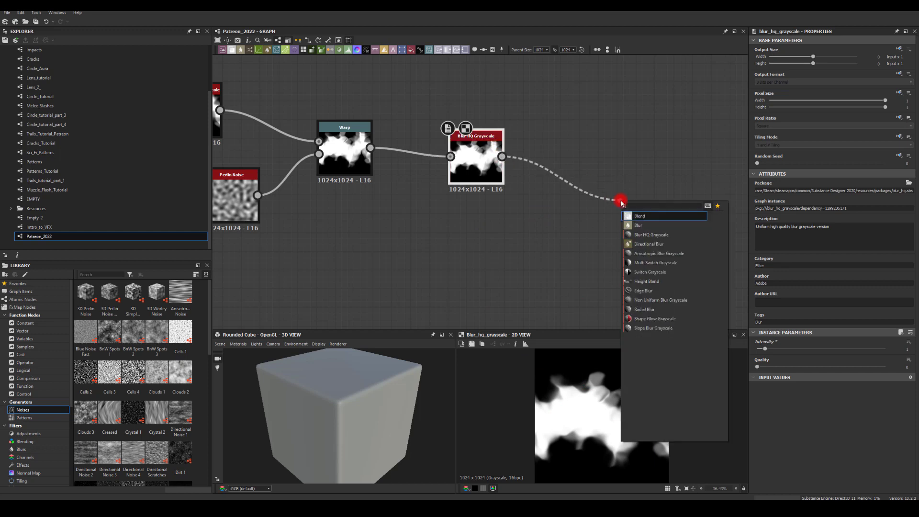
{"action": "left_click", "coordinate": [638, 216]}
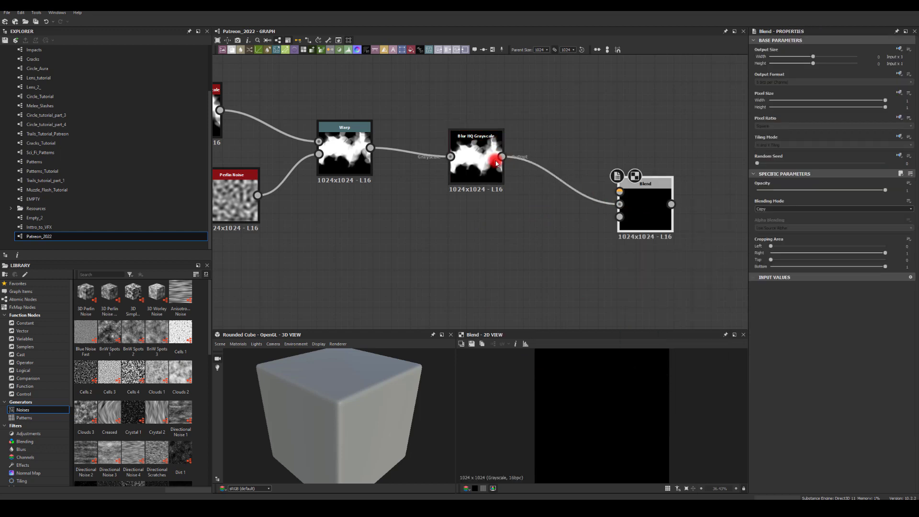
{"action": "left_click_drag", "start_coordinate": [568, 193], "coordinate": [619, 204]}
Step: Add a Shape node below the blur node with the Gaussian pattern and a Tiling of 3
{"action": "middle_click_drag", "start_coordinate": [468, 247], "coordinate": [509, 203]}
{"action": "left_click", "coordinate": [506, 201]}
{"action": "key", "text": "space"}
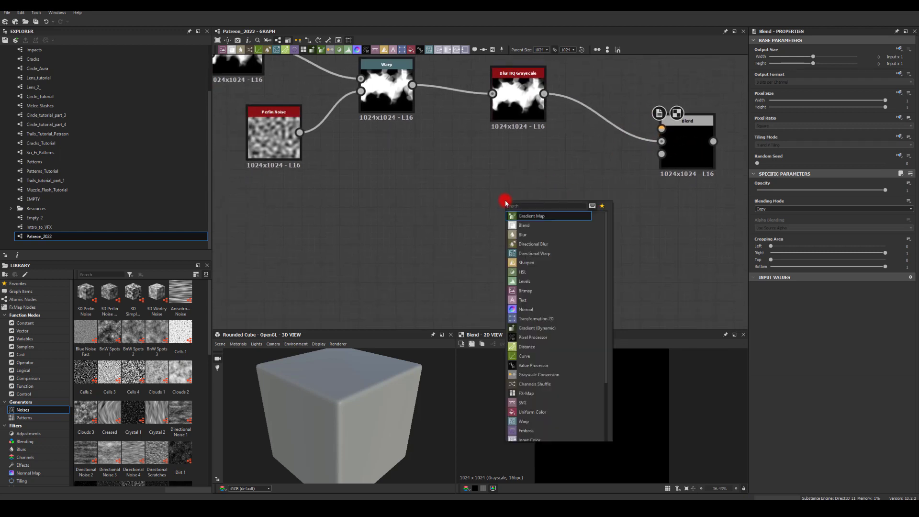
{"action": "type", "text": "sha"}
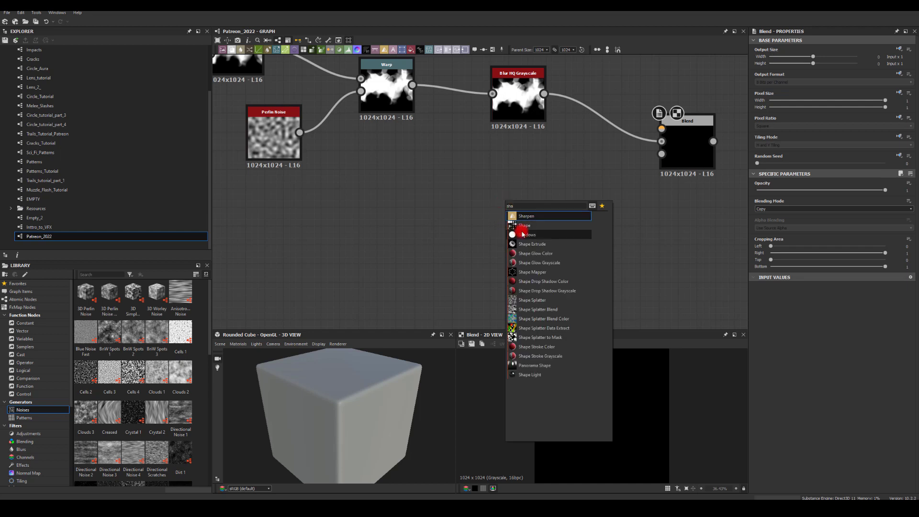
{"action": "left_click", "coordinate": [524, 226]}
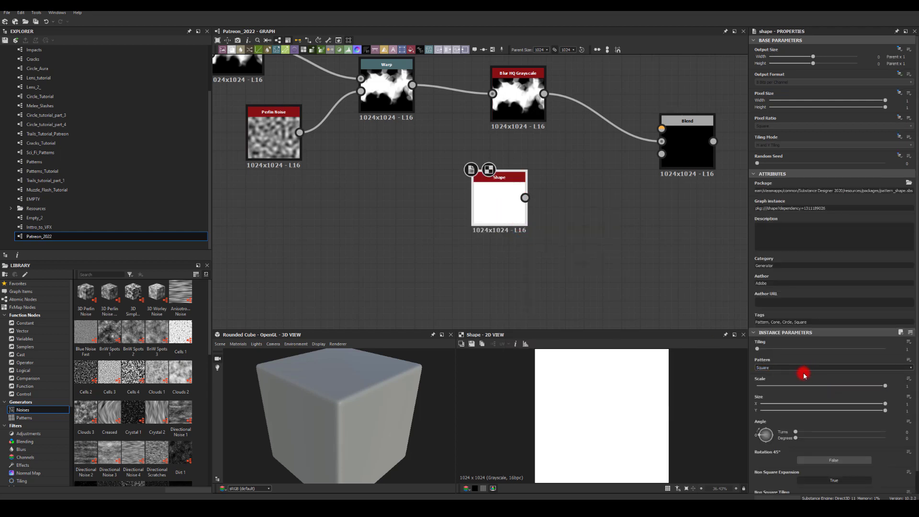
{"action": "left_click", "coordinate": [797, 367]}
{"action": "left_click", "coordinate": [764, 393]}
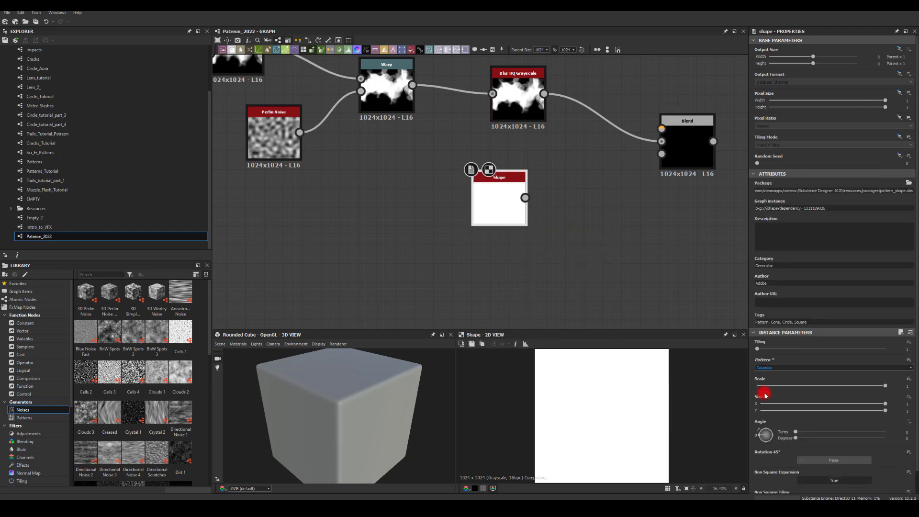
{"action": "left_click_drag", "start_coordinate": [762, 351], "coordinate": [774, 353]}
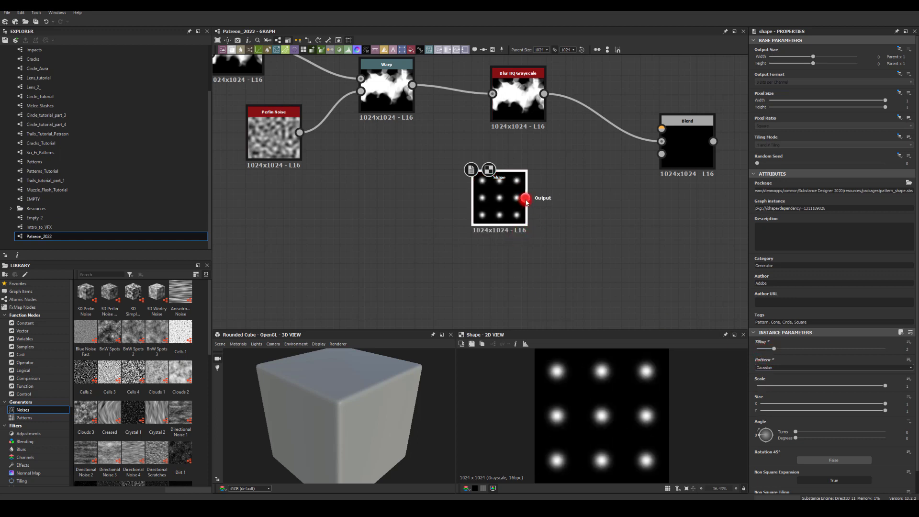
Step: Connect the Shape output to a new Splatter node and raise its Zoom to about 5630
{"action": "left_click_drag", "start_coordinate": [526, 199], "coordinate": [582, 205]}
{"action": "type", "text": "spla"}
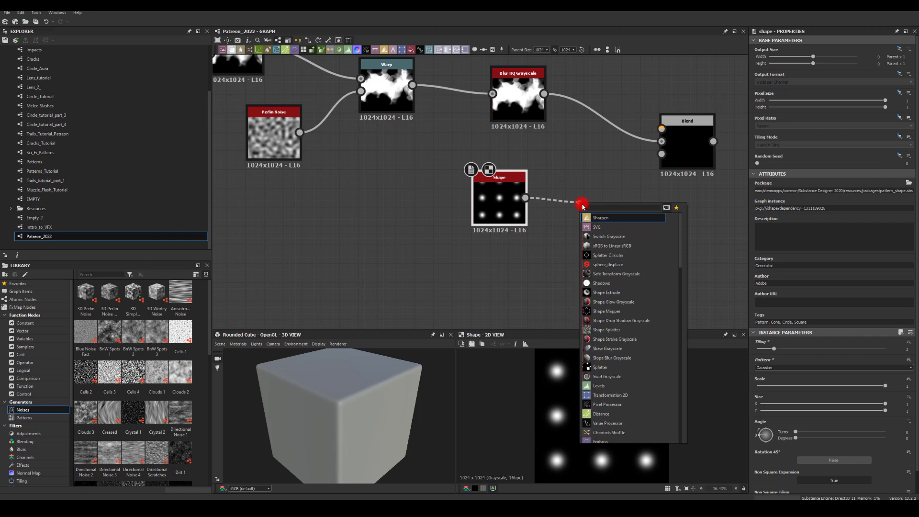
{"action": "left_click", "coordinate": [602, 227]}
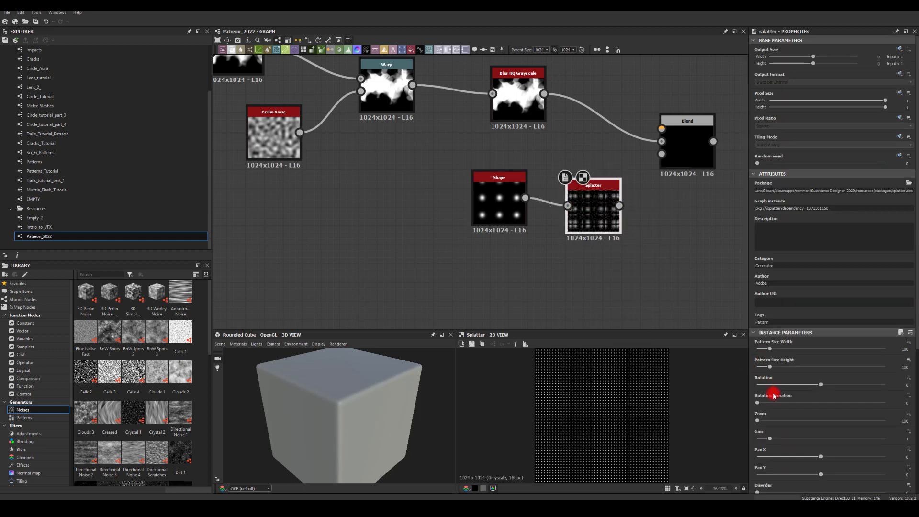
{"action": "left_click", "coordinate": [770, 350]}
{"action": "key", "text": "Return"}
{"action": "left_click_drag", "start_coordinate": [753, 420], "coordinate": [813, 422]}
Step: Set the Splatter's Disorder to 100 and its Disorder Angle to 360
{"action": "scroll", "coordinate": [779, 432], "scroll_direction": "down", "scroll_amount": 3}
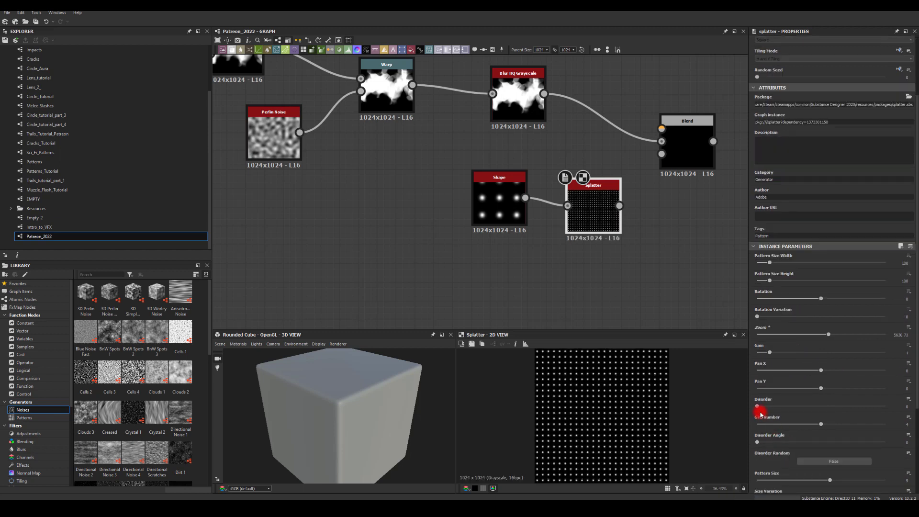
{"action": "left_click_drag", "start_coordinate": [757, 407], "coordinate": [916, 416]}
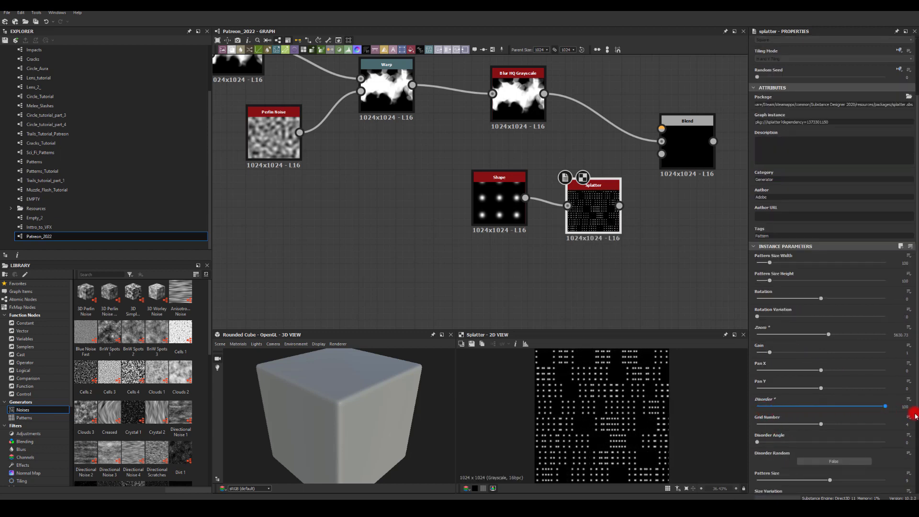
{"action": "left_click_drag", "start_coordinate": [758, 443], "coordinate": [897, 447]}
Step: Raise the Splatter's Size Variation to about 49
{"action": "scroll", "coordinate": [848, 425], "scroll_direction": "down", "scroll_amount": 1}
{"action": "scroll", "coordinate": [848, 425], "scroll_direction": "down", "scroll_amount": 4}
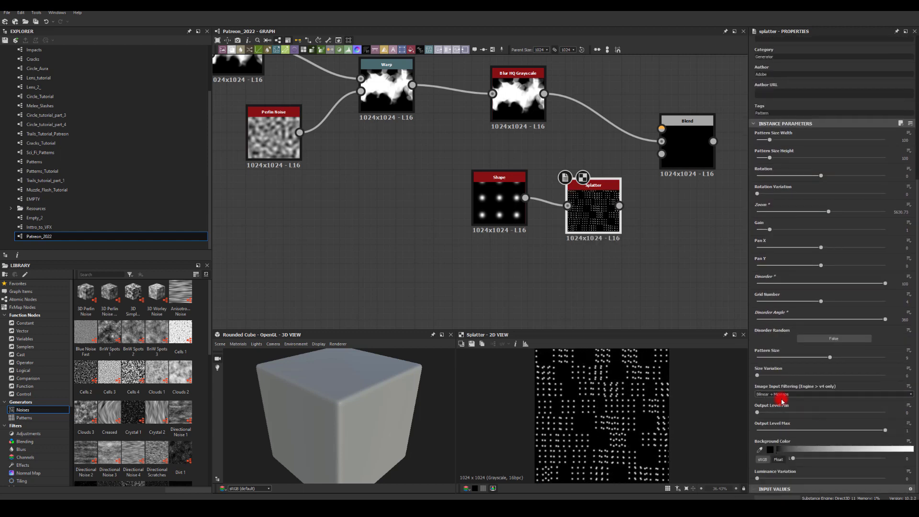
{"action": "left_click_drag", "start_coordinate": [759, 376], "coordinate": [820, 376]}
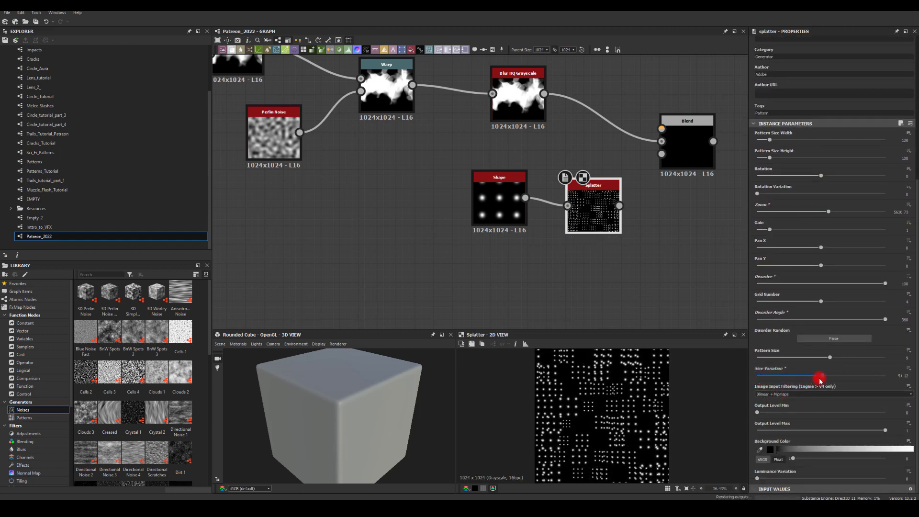
{"action": "scroll", "coordinate": [801, 401], "scroll_direction": "up", "scroll_amount": 4}
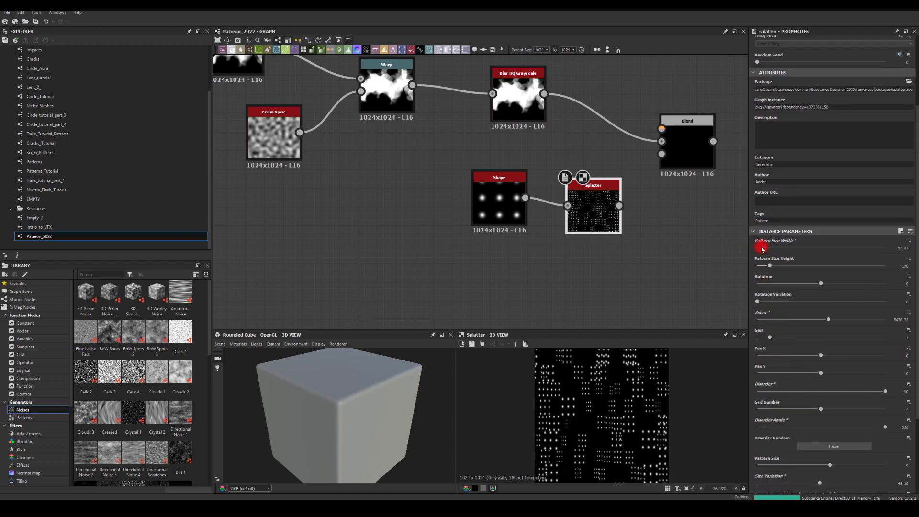
Step: Set the Splatter's Pattern Size Width and Height to 1000, its Zoom to 10000 and its Gain to about 0.7
{"action": "left_click_drag", "start_coordinate": [766, 247], "coordinate": [900, 241]}
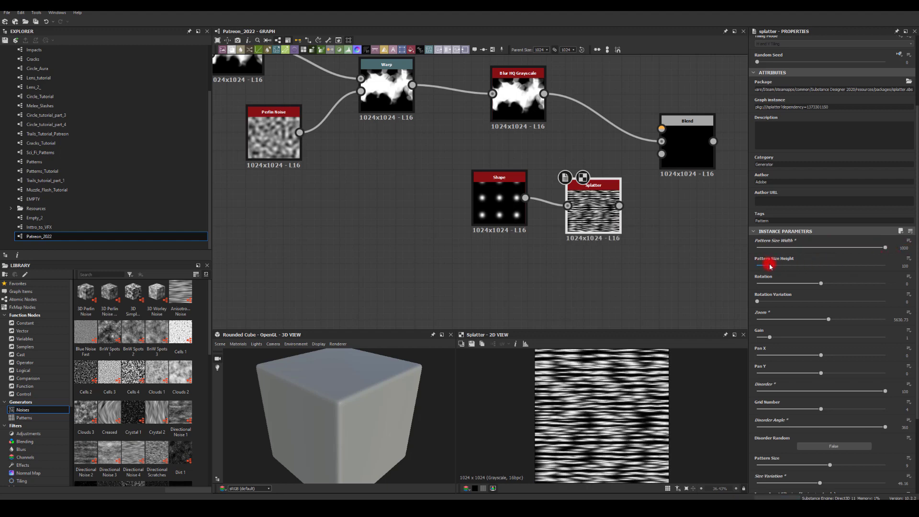
{"action": "left_click_drag", "start_coordinate": [770, 267], "coordinate": [891, 266]}
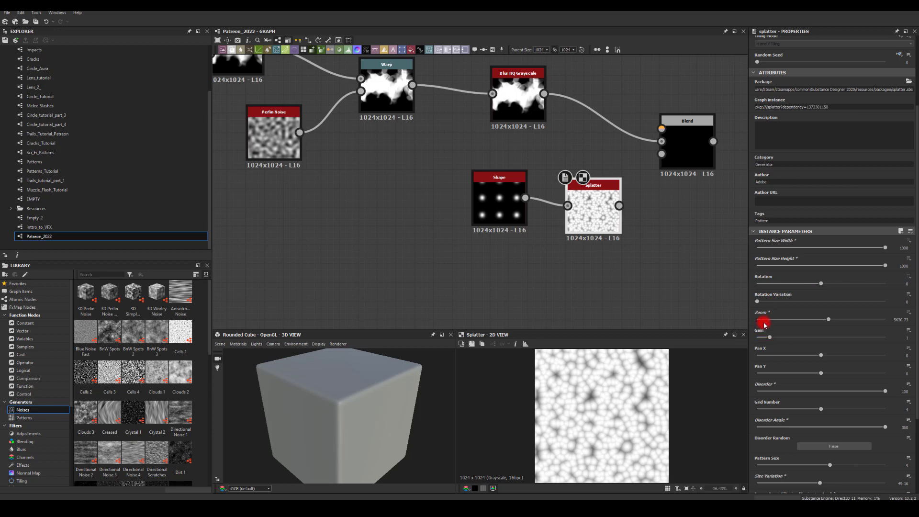
{"action": "left_click_drag", "start_coordinate": [828, 320], "coordinate": [892, 323]}
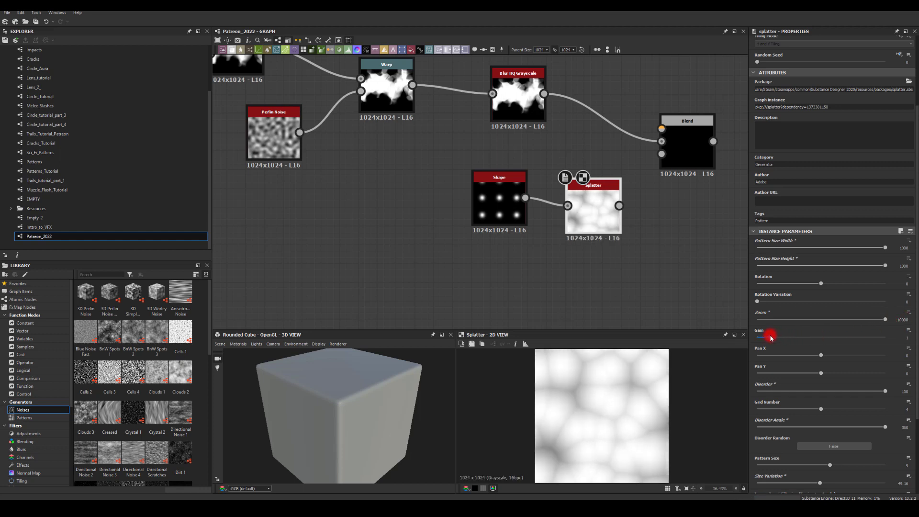
{"action": "mouse_move", "coordinate": [771, 338]}
{"action": "left_mouse_down"}
{"action": "mouse_move", "coordinate": [795, 338]}
{"action": "mouse_move", "coordinate": [766, 341]}
{"action": "left_mouse_up"}
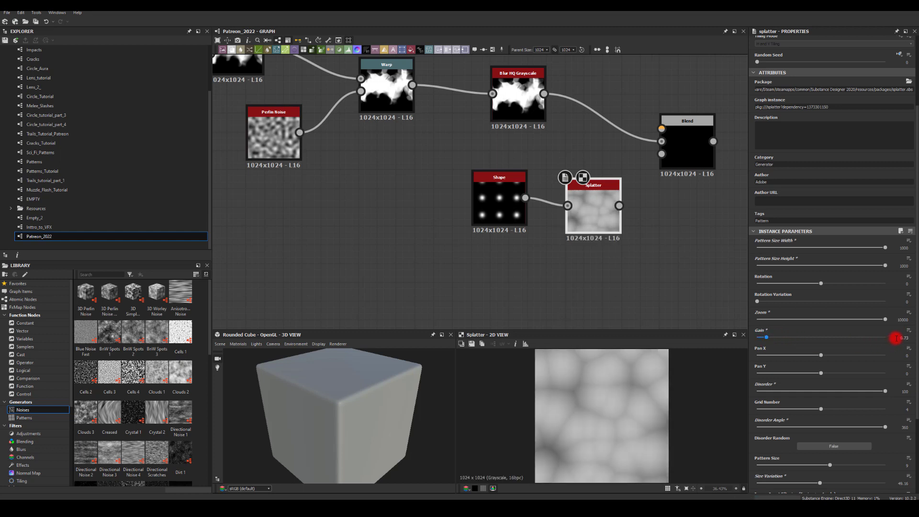
Step: Add a Histogram Scan node after the Splatter, with Position about 0.36 and Contrast about 0.71
{"action": "middle_click_drag", "start_coordinate": [657, 262], "coordinate": [568, 297]}
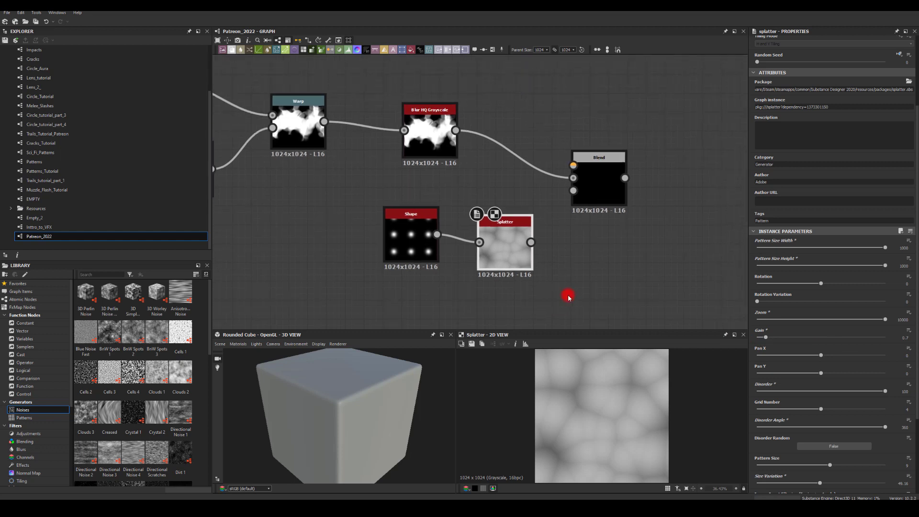
{"action": "left_click_drag", "start_coordinate": [531, 242], "coordinate": [581, 247]}
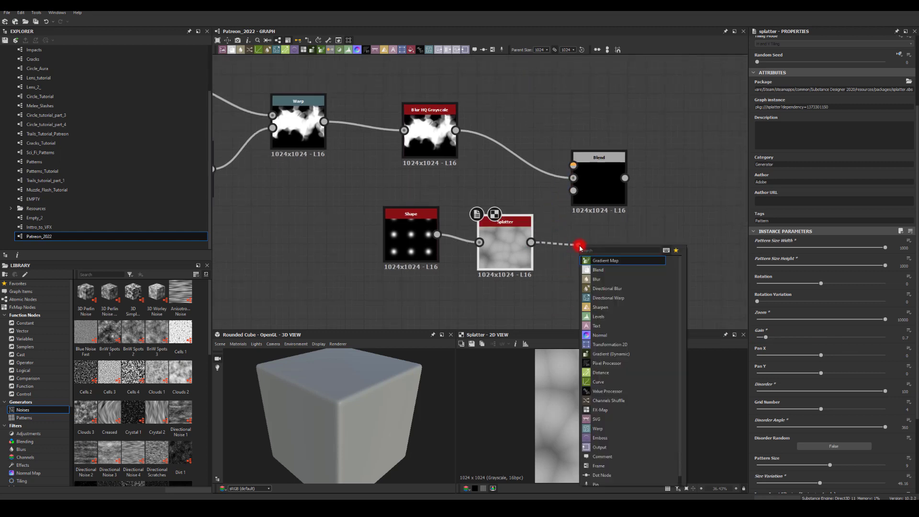
{"action": "type", "text": "scan"}
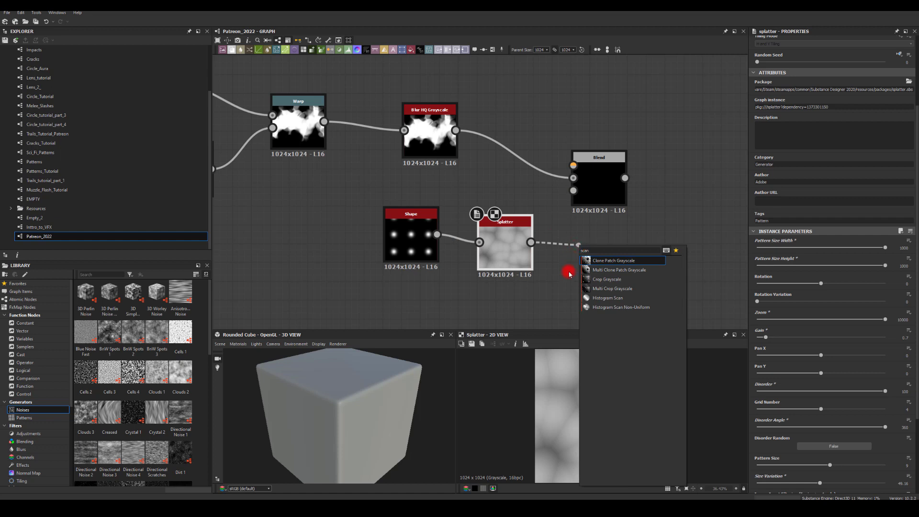
{"action": "left_click", "coordinate": [604, 297]}
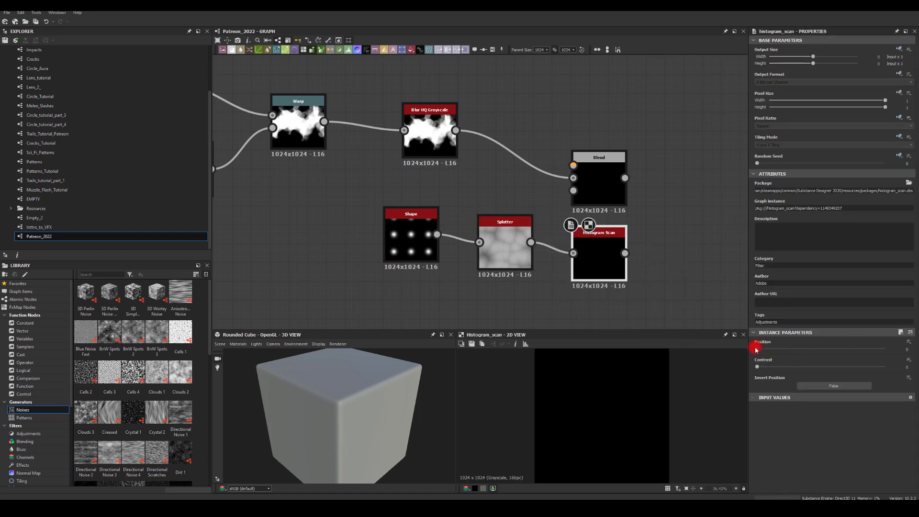
{"action": "left_click_drag", "start_coordinate": [756, 350], "coordinate": [803, 350]}
{"action": "left_click_drag", "start_coordinate": [757, 367], "coordinate": [849, 375]}
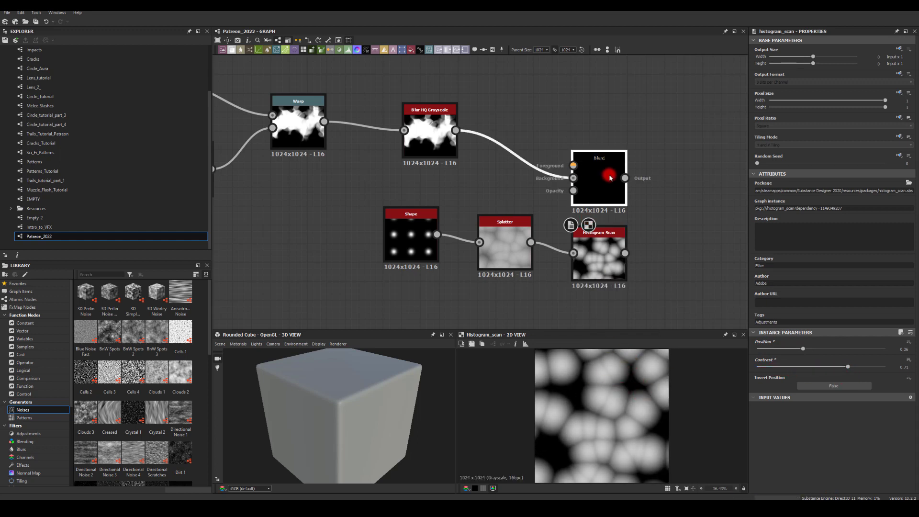
Step: Connect the Histogram Scan output to the Blend's Foreground input and set the Blending Mode to Subtract
{"action": "left_click_drag", "start_coordinate": [607, 194], "coordinate": [681, 175]}
{"action": "left_click_drag", "start_coordinate": [625, 253], "coordinate": [654, 148]}
{"action": "left_click_drag", "start_coordinate": [591, 246], "coordinate": [572, 227]}
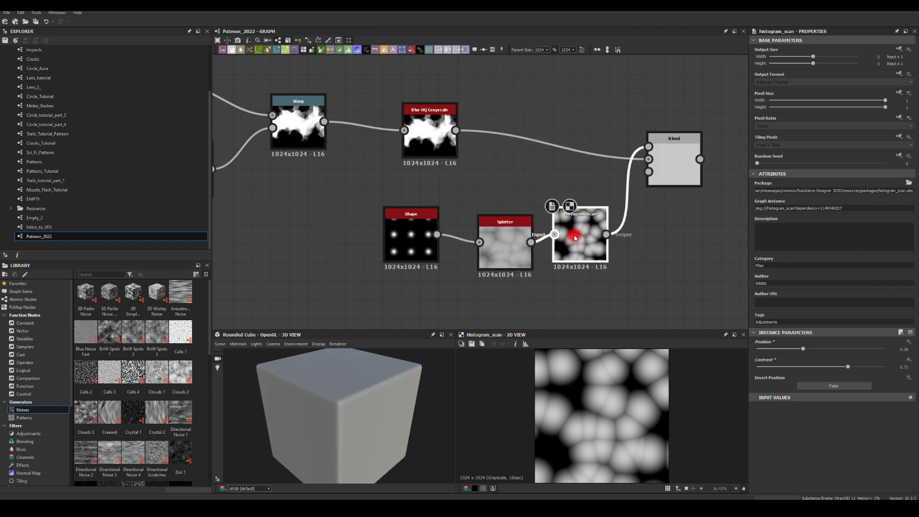
{"action": "left_click", "coordinate": [674, 164]}
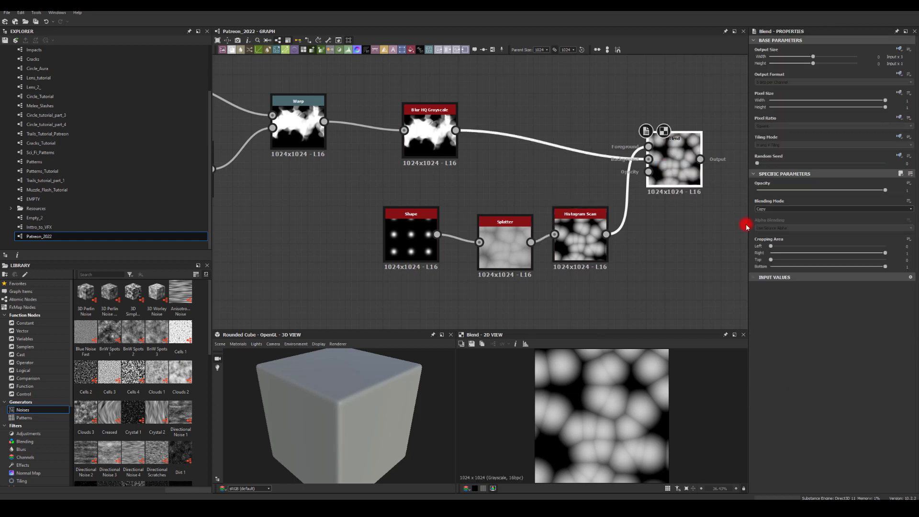
{"action": "left_click", "coordinate": [766, 209]}
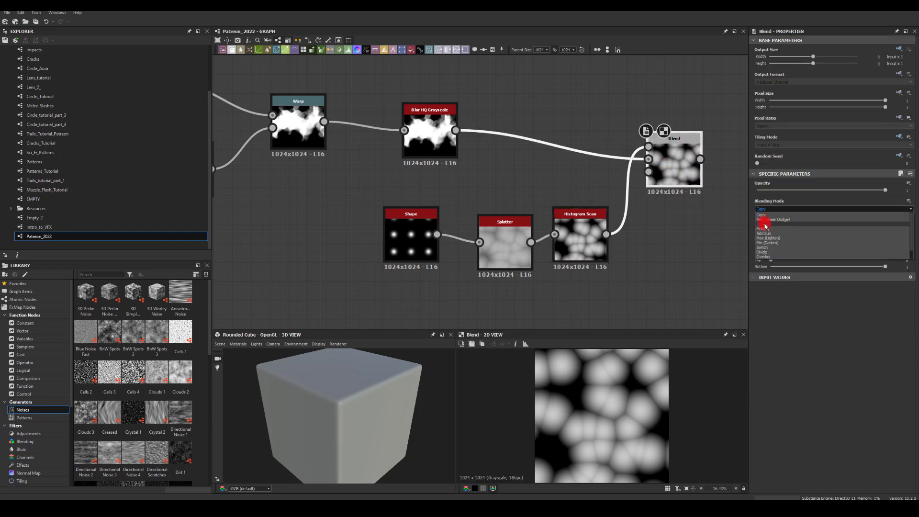
{"action": "left_click", "coordinate": [765, 224]}
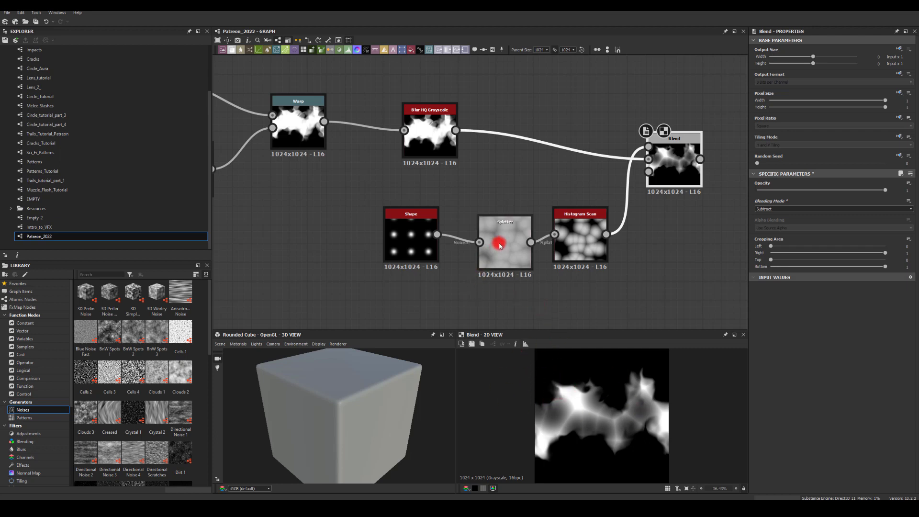
Step: Lower the Histogram Scan's Position to about 0.29
{"action": "left_click", "coordinate": [593, 240]}
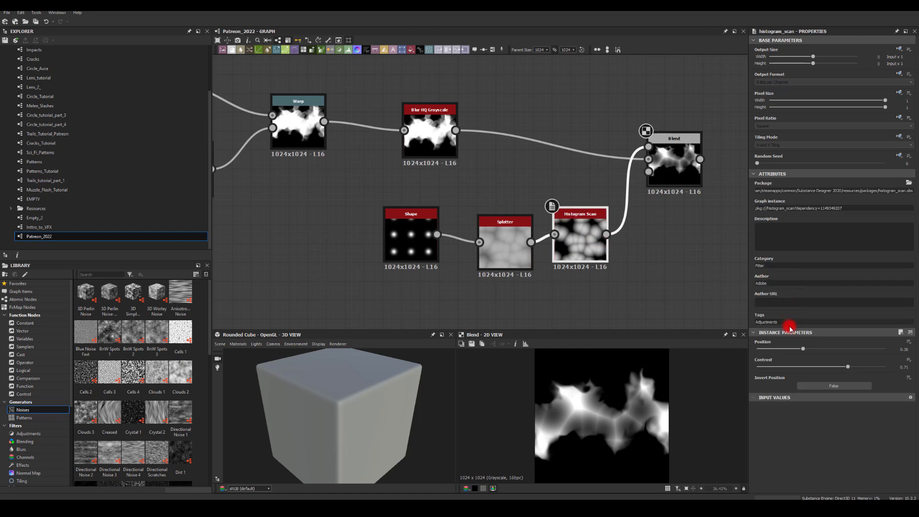
{"action": "mouse_move", "coordinate": [804, 352]}
{"action": "left_mouse_down"}
{"action": "mouse_move", "coordinate": [829, 351]}
{"action": "mouse_move", "coordinate": [796, 353]}
{"action": "left_mouse_up"}
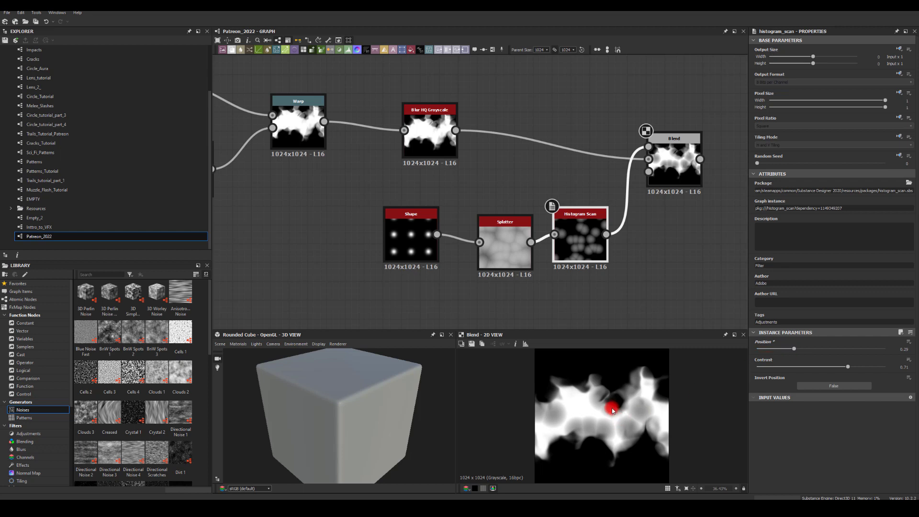
Step: Rearrange the Splatter's dots by changing its Rotation to a negative angle, keeping Disorder at 100
{"action": "left_click", "coordinate": [493, 246]}
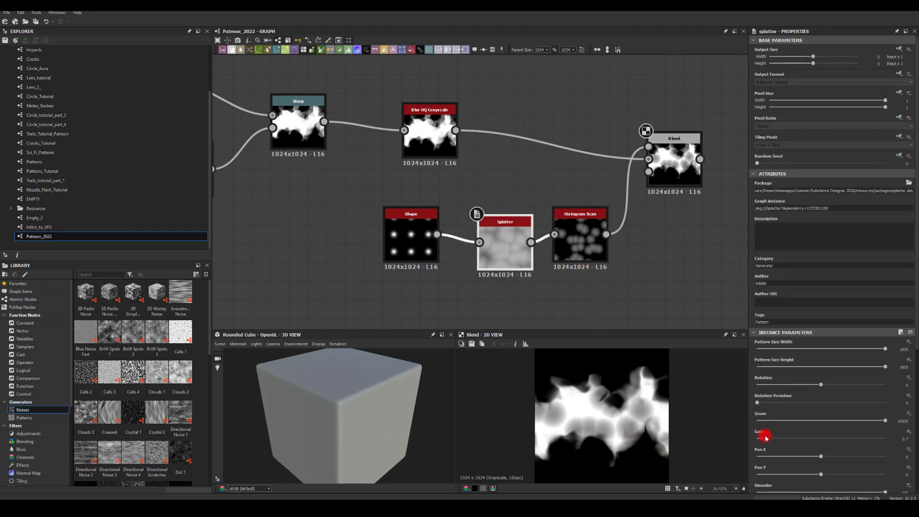
{"action": "scroll", "coordinate": [775, 434], "scroll_direction": "down", "scroll_amount": 3}
{"action": "left_click_drag", "start_coordinate": [876, 407], "coordinate": [900, 407]}
{"action": "mouse_move", "coordinate": [836, 428]}
{"action": "left_mouse_down"}
{"action": "mouse_move", "coordinate": [863, 429]}
{"action": "mouse_move", "coordinate": [792, 429]}
{"action": "mouse_move", "coordinate": [833, 429]}
{"action": "mouse_move", "coordinate": [826, 432]}
{"action": "left_mouse_up"}
{"action": "scroll", "coordinate": [824, 433], "scroll_direction": "down", "scroll_amount": 3}
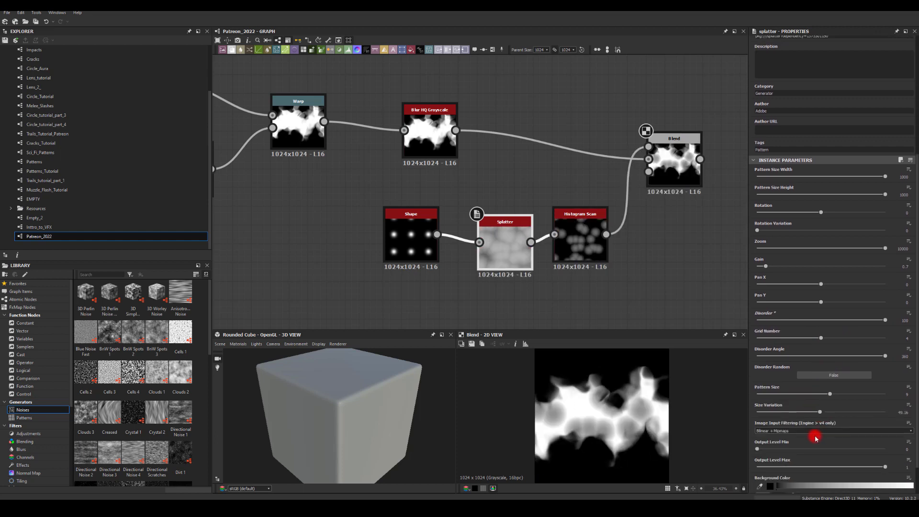
{"action": "scroll", "coordinate": [768, 452], "scroll_direction": "down", "scroll_amount": 1}
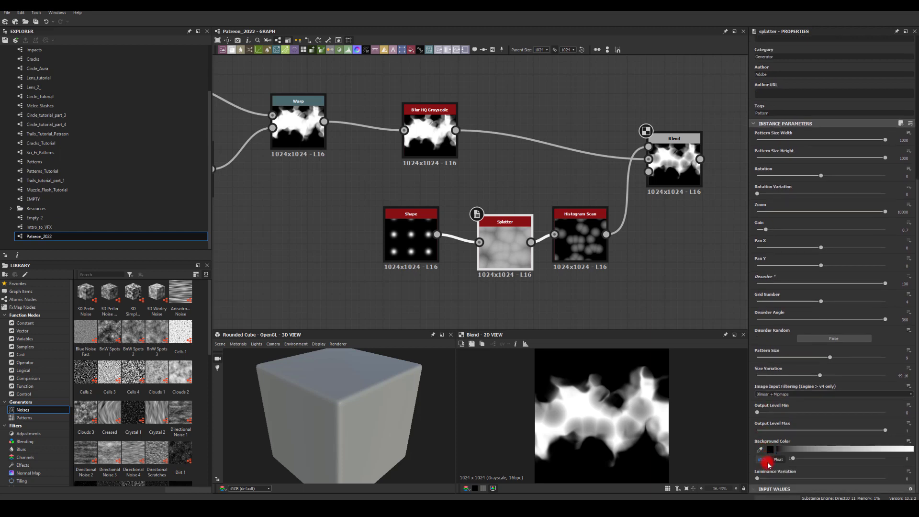
{"action": "scroll", "coordinate": [803, 432], "scroll_direction": "up", "scroll_amount": 1}
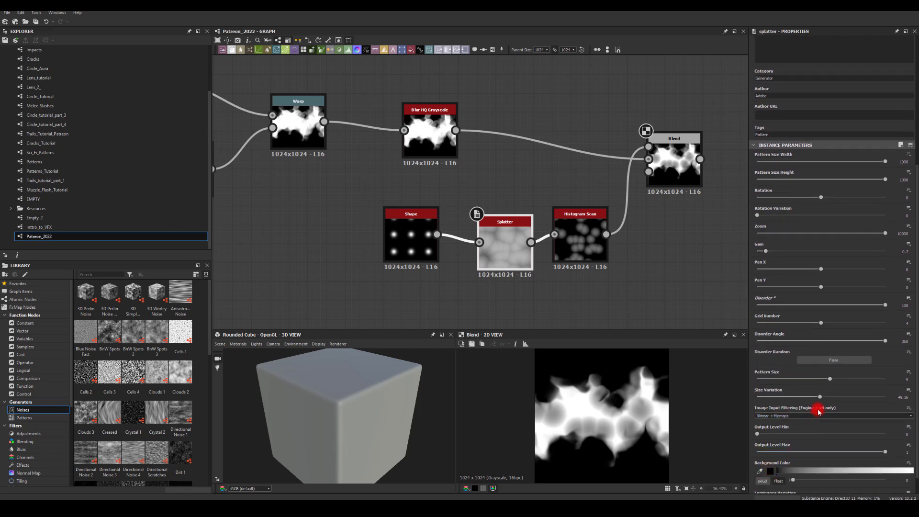
{"action": "scroll", "coordinate": [819, 411], "scroll_direction": "up", "scroll_amount": 7}
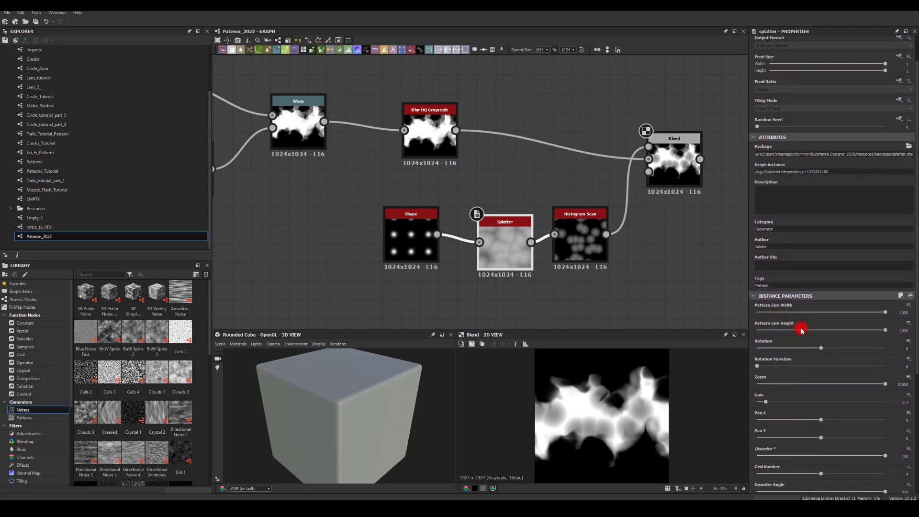
{"action": "left_click_drag", "start_coordinate": [822, 349], "coordinate": [844, 353]}
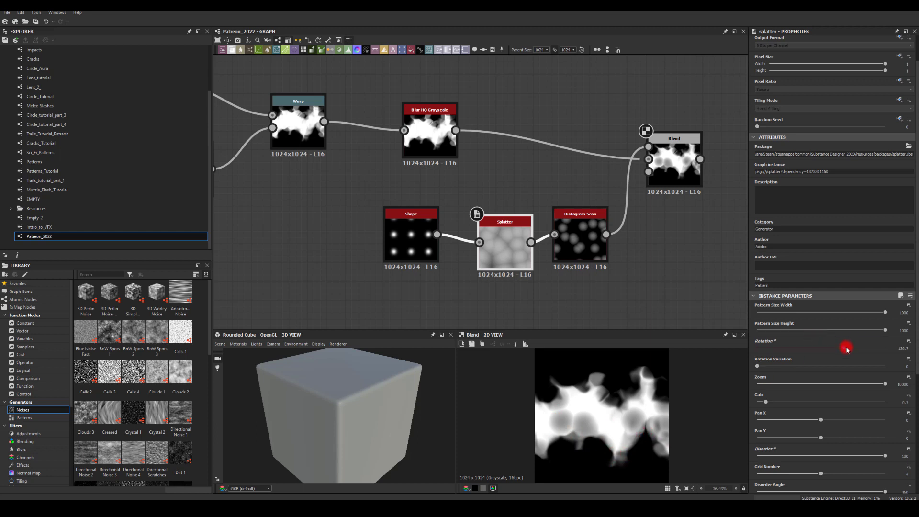
{"action": "left_click_drag", "start_coordinate": [845, 349], "coordinate": [778, 346]}
Step: Lower the Histogram Scan's Contrast to about 0.53
{"action": "left_click", "coordinate": [581, 245]}
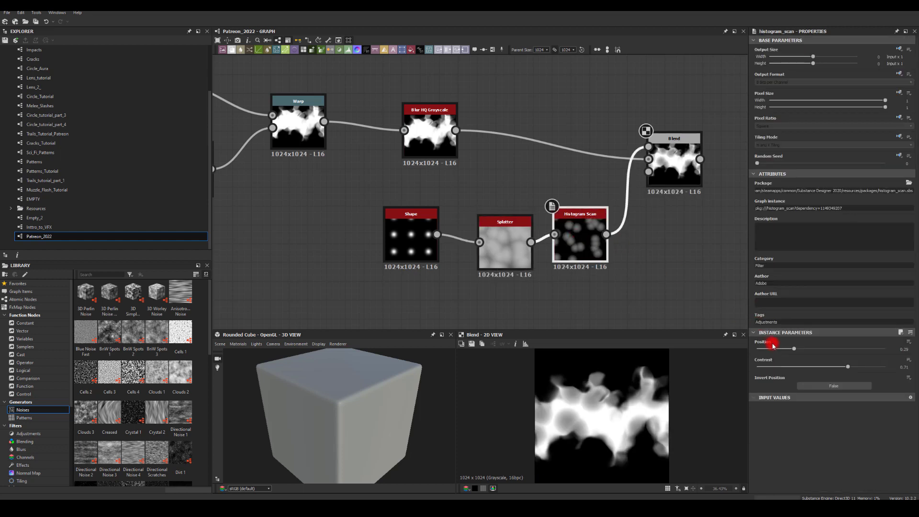
{"action": "mouse_move", "coordinate": [850, 372]}
{"action": "left_mouse_down"}
{"action": "mouse_move", "coordinate": [795, 361]}
{"action": "mouse_move", "coordinate": [823, 367]}
{"action": "left_mouse_up"}
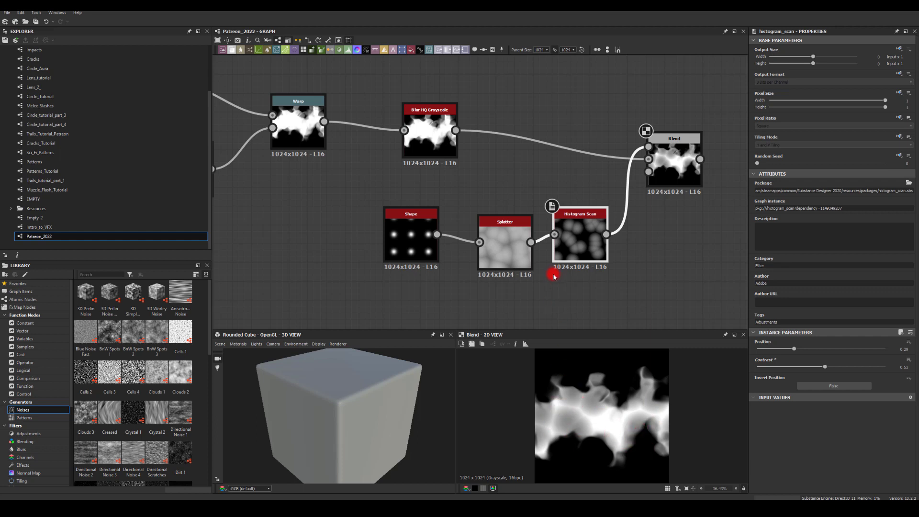
Step: Insert a Blur HQ Grayscale node between the Histogram Scan and the Blend, with an Intensity of 2
{"action": "middle_click_drag", "start_coordinate": [611, 265], "coordinate": [495, 262]}
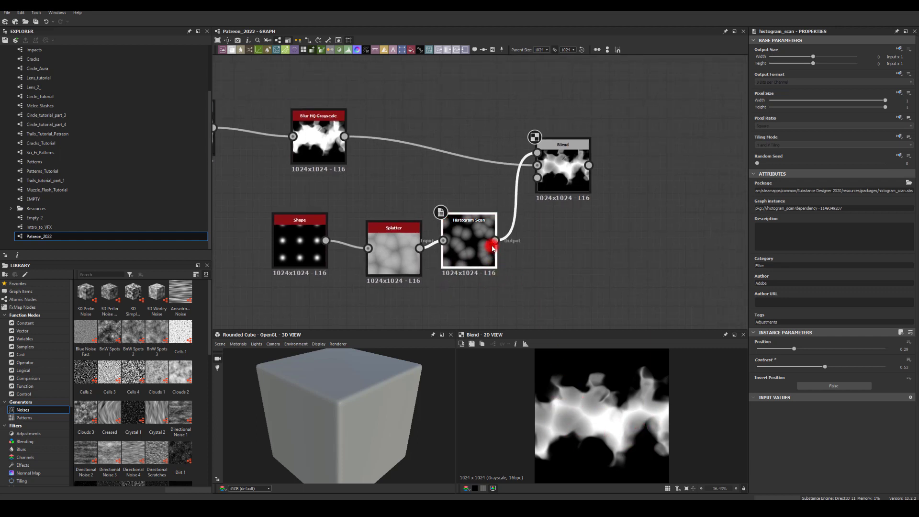
{"action": "left_click_drag", "start_coordinate": [526, 257], "coordinate": [651, 168]}
{"action": "type", "text": "bl"}
{"action": "left_click", "coordinate": [556, 295]}
{"action": "left_click", "coordinate": [538, 251]}
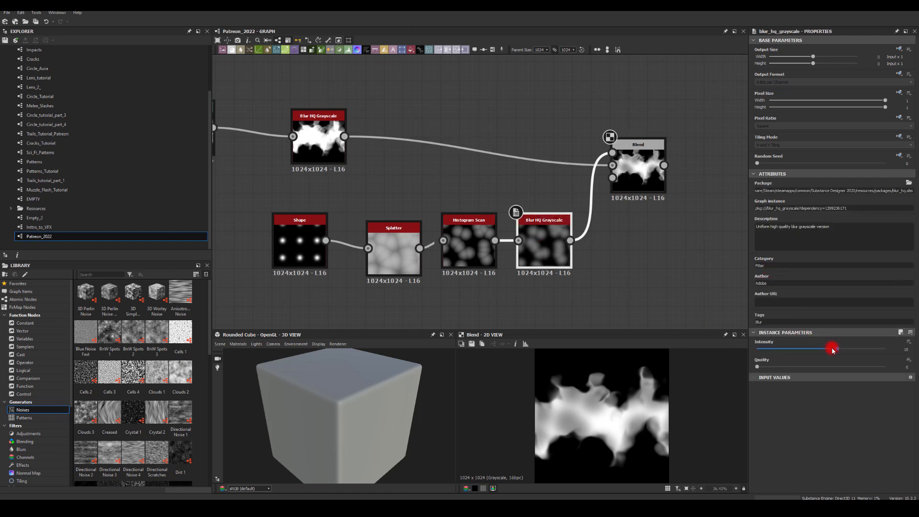
{"action": "left_click_drag", "start_coordinate": [833, 350], "coordinate": [757, 349]}
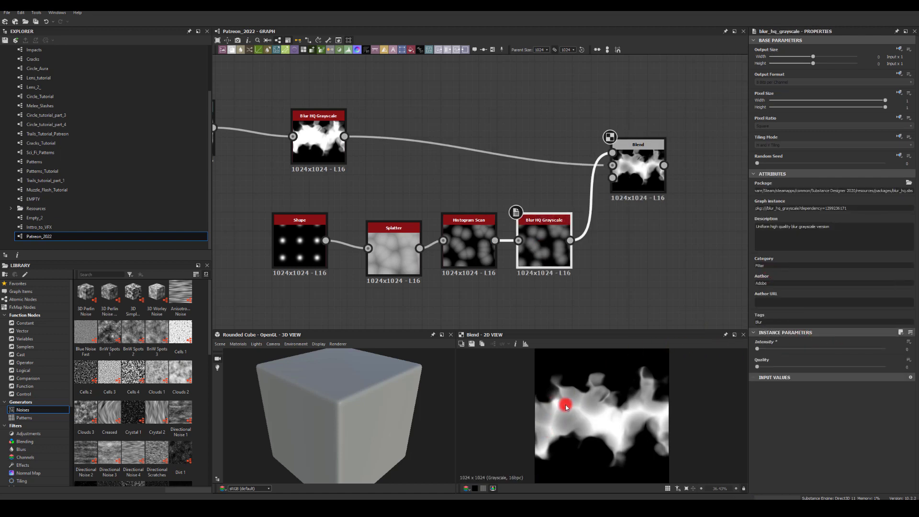
{"action": "left_click_drag", "start_coordinate": [757, 351], "coordinate": [880, 356]}
{"action": "key", "text": "Return"}
Step: Move the Blend node farther from the new blur and connect that blur's output to a new Warp node
{"action": "left_click_drag", "start_coordinate": [657, 171], "coordinate": [725, 133]}
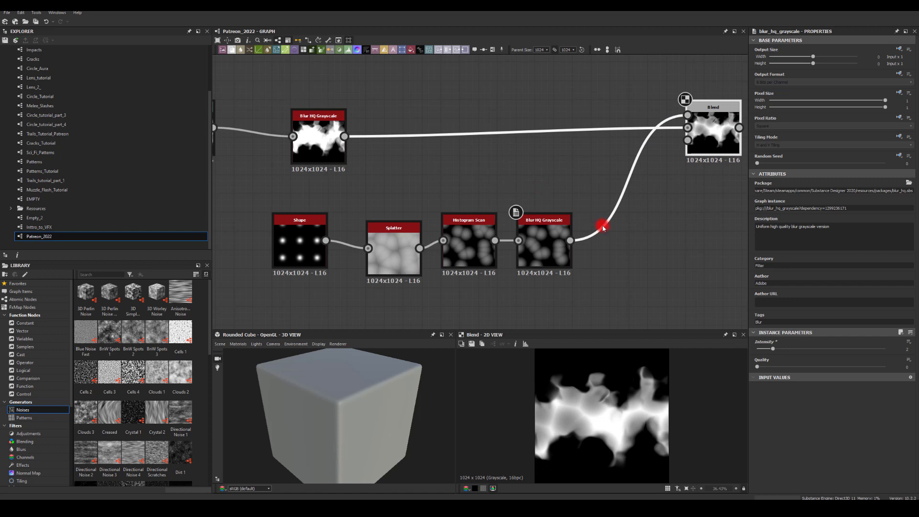
{"action": "left_click_drag", "start_coordinate": [634, 255], "coordinate": [635, 255]}
{"action": "type", "text": "warp"}
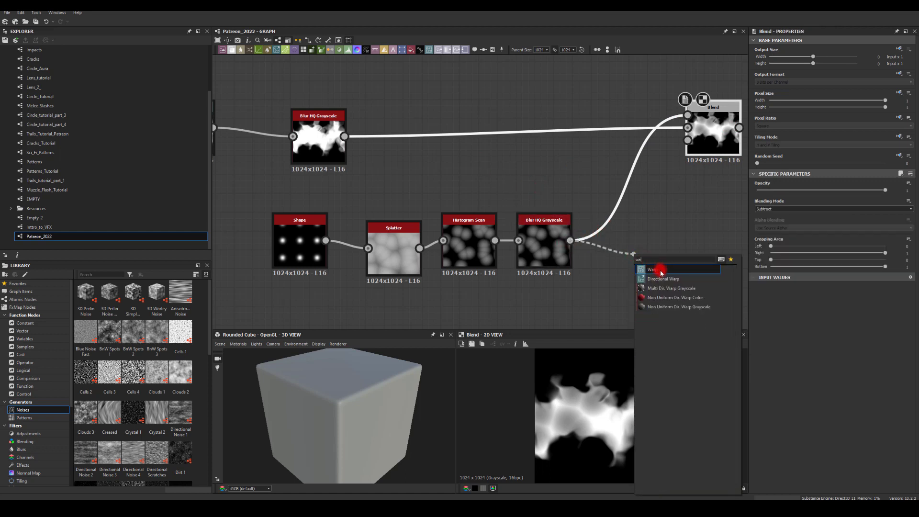
{"action": "key", "text": "Return"}
Step: Connect a new Perlin Noise node to the Warp's Gradient Input and set the noise Scale to about 9
{"action": "middle_click_drag", "start_coordinate": [519, 305], "coordinate": [511, 271]}
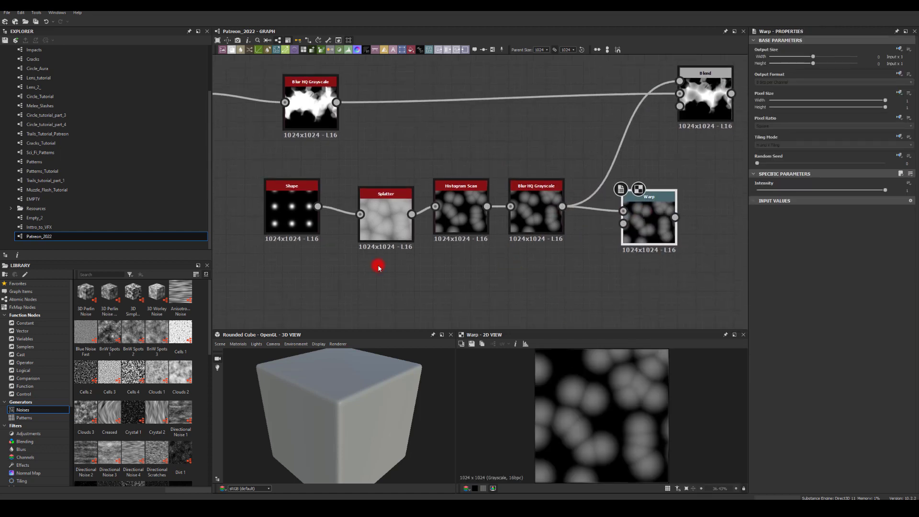
{"action": "left_click", "coordinate": [546, 290]}
{"action": "key", "text": "space"}
{"action": "type", "text": "per"}
{"action": "key", "text": "Return"}
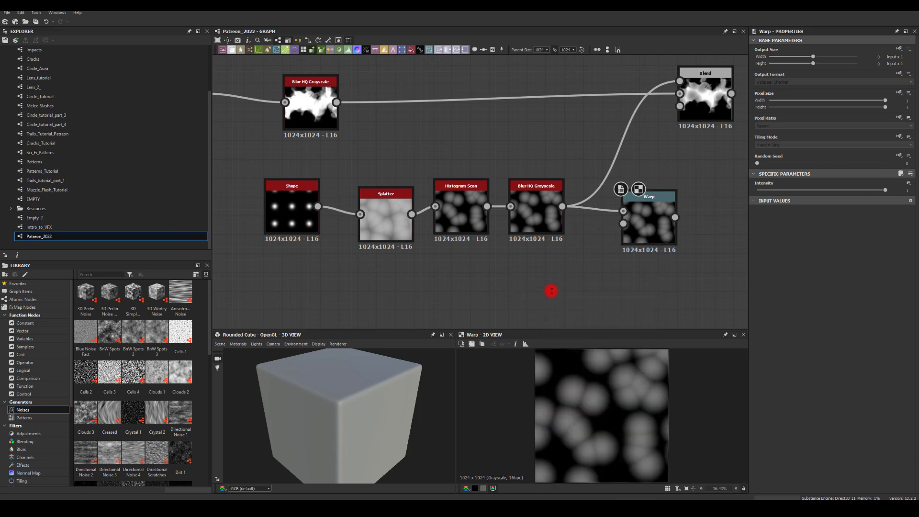
{"action": "left_click_drag", "start_coordinate": [629, 228], "coordinate": [624, 224]}
{"action": "left_click", "coordinate": [649, 219]}
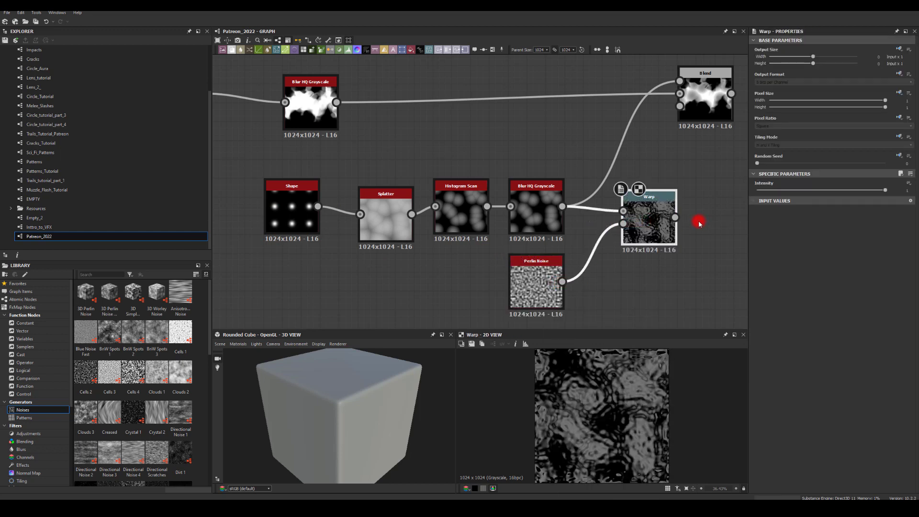
{"action": "left_click", "coordinate": [548, 277]}
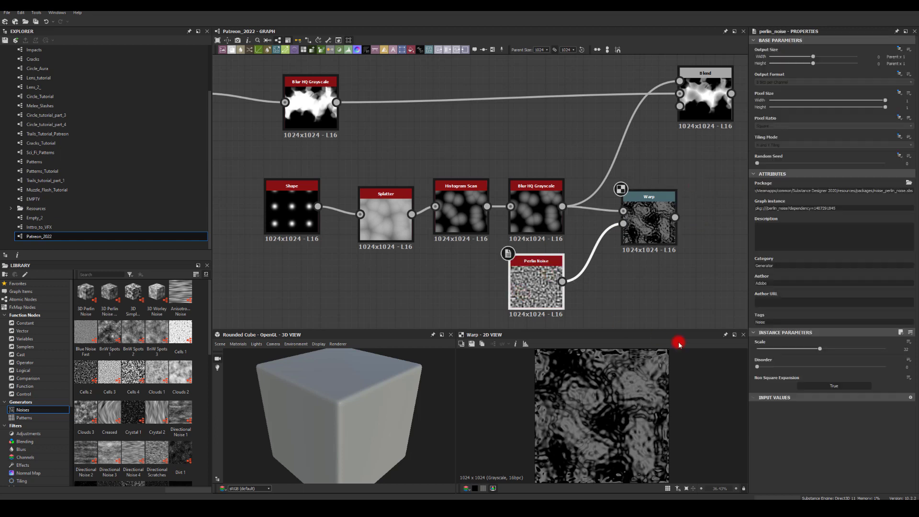
{"action": "left_click", "coordinate": [773, 350]}
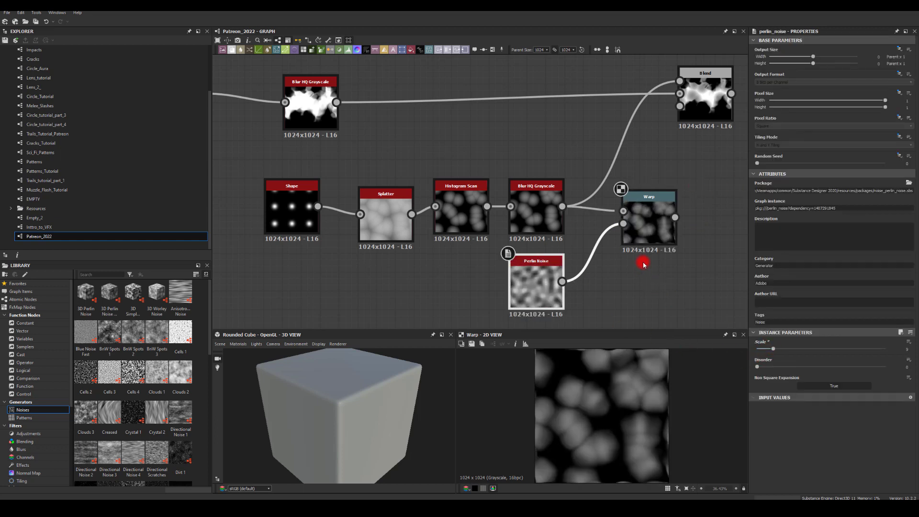
Step: Connect the new Warp's output to the Blend's Foreground input, replacing the direct link from the blur
{"action": "left_click", "coordinate": [644, 223]}
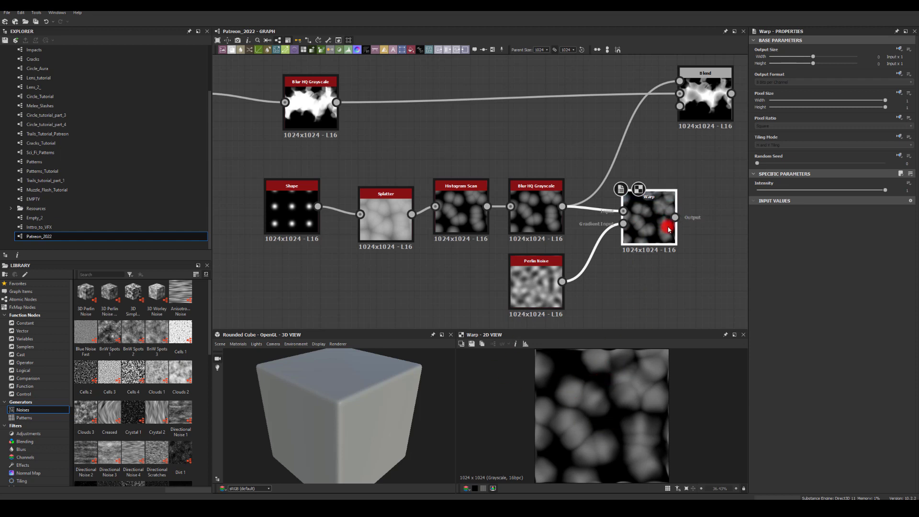
{"action": "left_click_drag", "start_coordinate": [674, 89], "coordinate": [680, 81]}
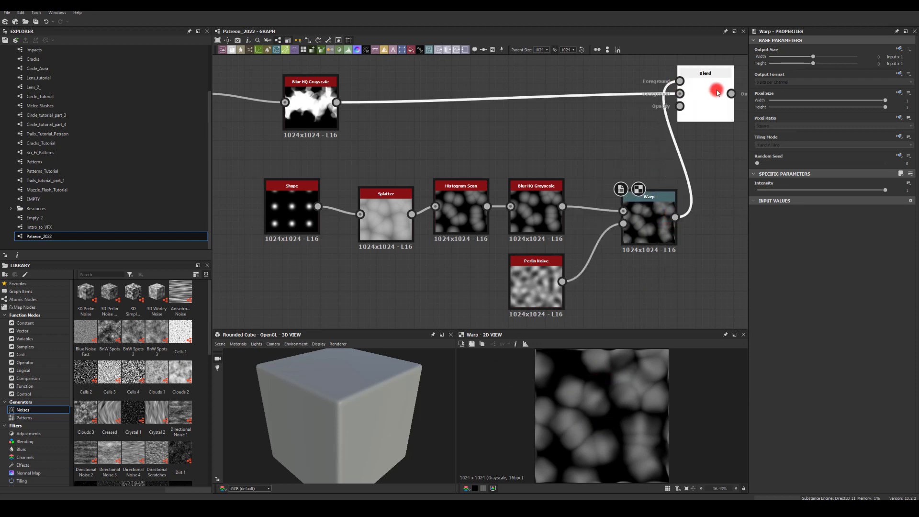
Step: Preview the Blend result and raise the Intensity of the splatter branch's Warp node to about 2.8
{"action": "left_click", "coordinate": [703, 95]}
{"action": "middle_click_drag", "start_coordinate": [674, 167], "coordinate": [571, 168]}
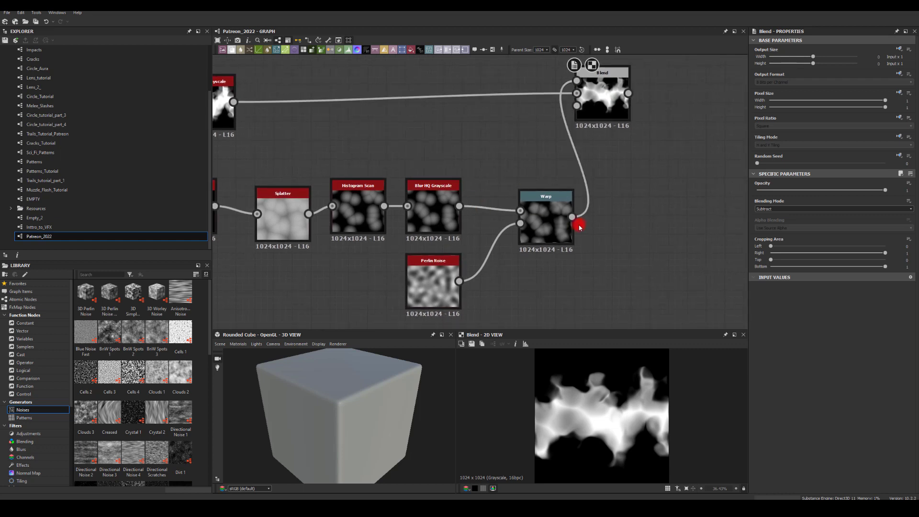
{"action": "left_click", "coordinate": [538, 229]}
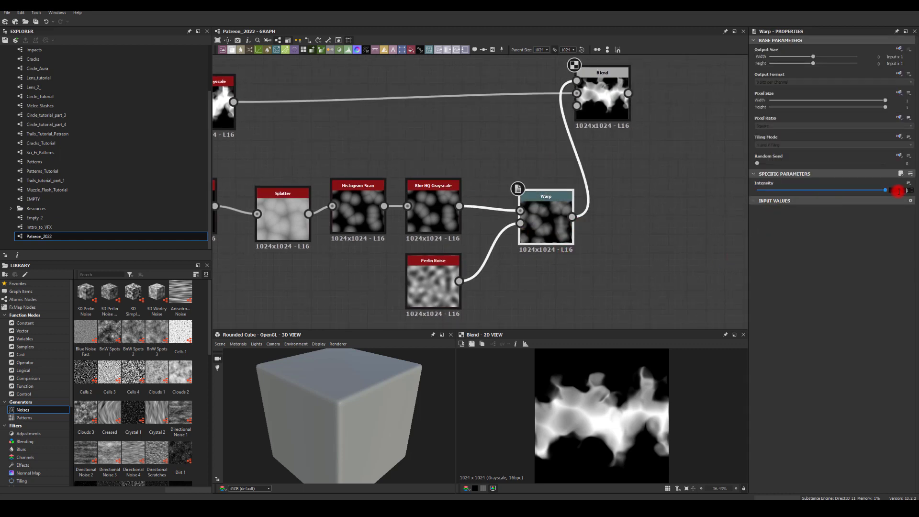
{"action": "left_click_drag", "start_coordinate": [898, 191], "coordinate": [792, 219]}
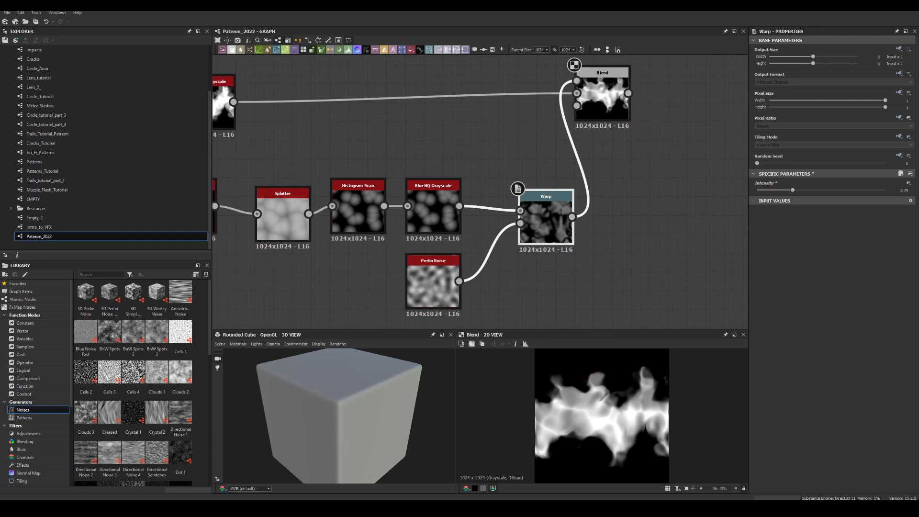
Step: Connect the Blend node's output to a new Warp node
{"action": "middle_click_drag", "start_coordinate": [551, 187], "coordinate": [380, 209]}
{"action": "middle_click_drag", "start_coordinate": [492, 160], "coordinate": [459, 181]}
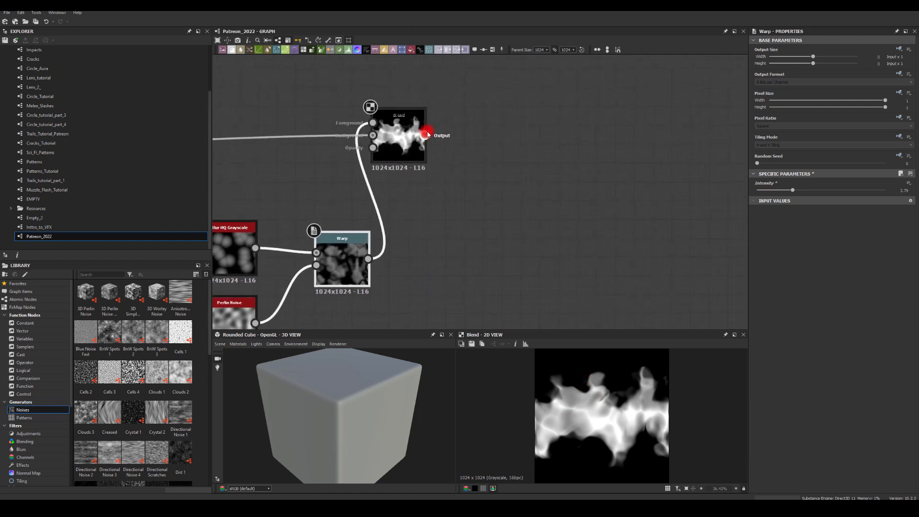
{"action": "left_click_drag", "start_coordinate": [606, 174], "coordinate": [600, 174]}
{"action": "type", "text": "warp"}
{"action": "left_click", "coordinate": [612, 189]}
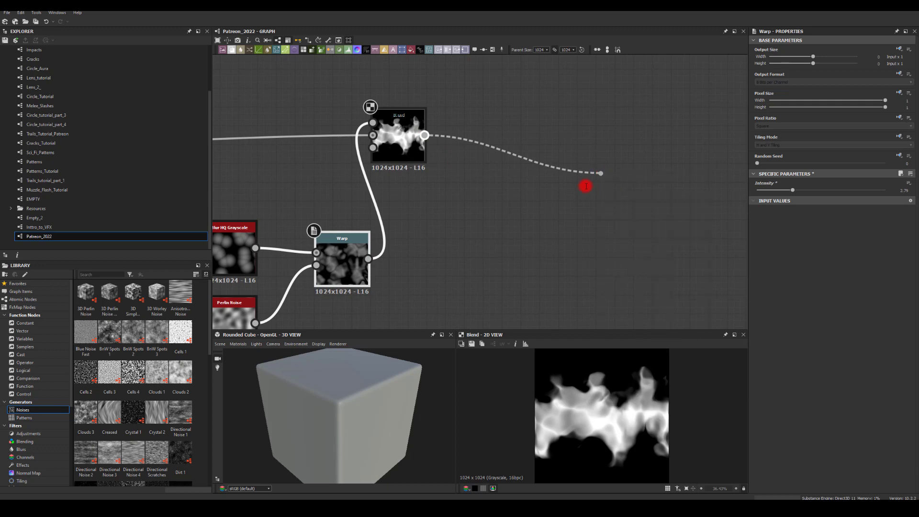
Step: Duplicate the splatter branch's Perlin Noise node and connect the copy to the Gradient Input of the Warp after the Blend
{"action": "middle_click_drag", "start_coordinate": [442, 182], "coordinate": [463, 136]}
{"action": "left_click", "coordinate": [239, 276]}
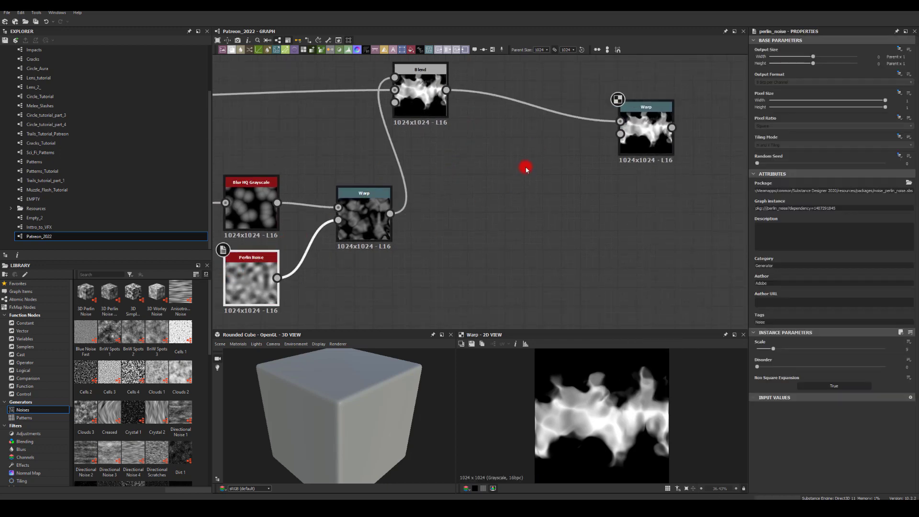
{"action": "left_click_drag", "start_coordinate": [637, 143], "coordinate": [636, 141]}
{"action": "left_click", "coordinate": [637, 137]}
{"action": "middle_click_drag", "start_coordinate": [637, 137], "coordinate": [633, 161]}
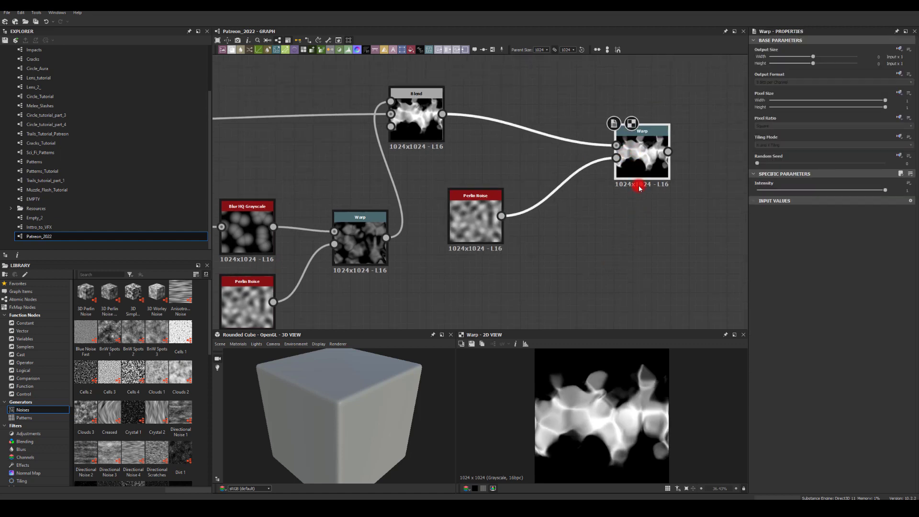
Step: Replace the Warp after the Blend with a Directional Warp and connect the copied Perlin Noise to its Intensity Input
{"action": "key", "text": "Delete"}
{"action": "left_click_drag", "start_coordinate": [599, 143], "coordinate": [591, 138]}
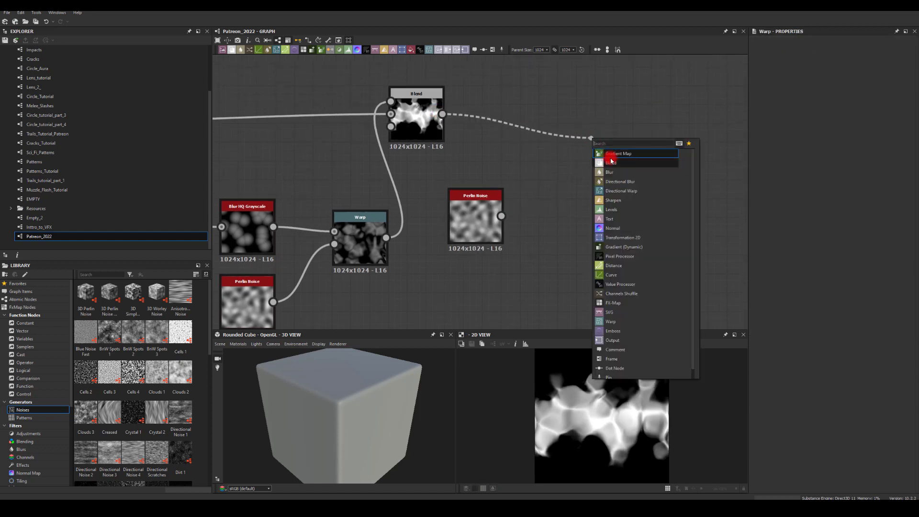
{"action": "type", "text": "warp"}
{"action": "left_click", "coordinate": [612, 164]}
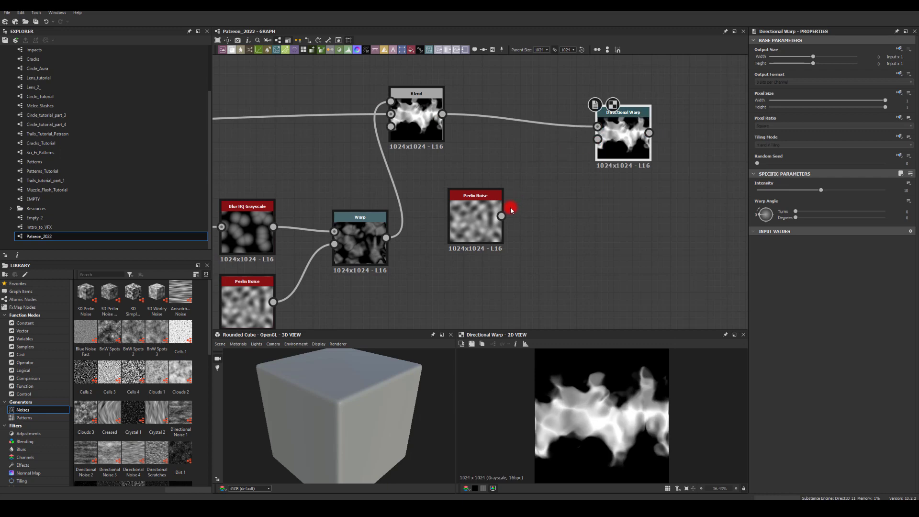
{"action": "left_click_drag", "start_coordinate": [577, 162], "coordinate": [610, 139]}
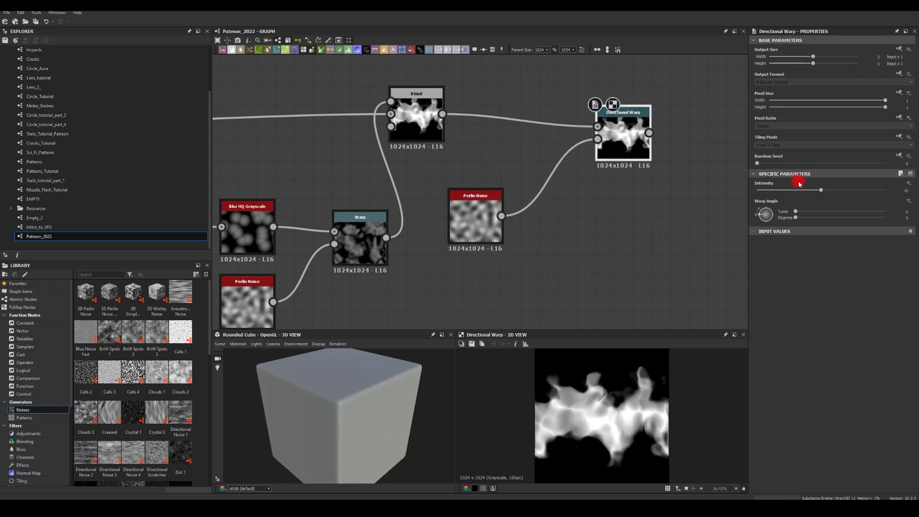
Step: Try Intensity values of 50 and -10 on the Directional Warp
{"action": "left_click_drag", "start_coordinate": [848, 190], "coordinate": [917, 189]}
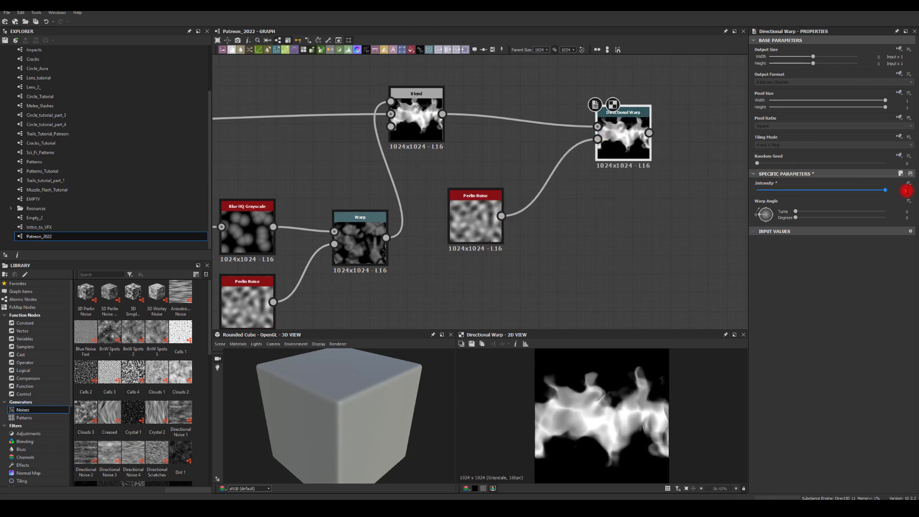
{"action": "type", "text": "50"}
{"action": "key", "text": "Return"}
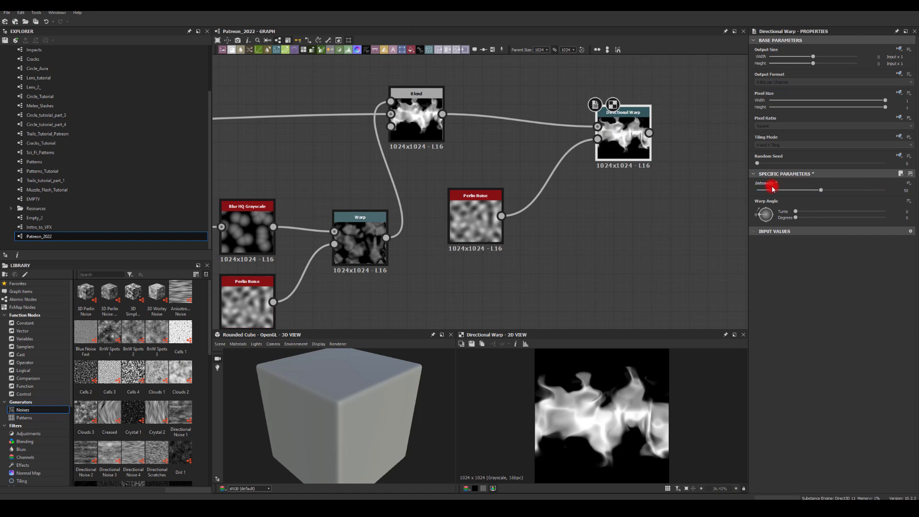
{"action": "mouse_move", "coordinate": [796, 217]}
{"action": "left_mouse_down"}
{"action": "mouse_move", "coordinate": [864, 223]}
{"action": "mouse_move", "coordinate": [791, 224]}
{"action": "left_mouse_up"}
{"action": "left_click_drag", "start_coordinate": [818, 193], "coordinate": [724, 207]}
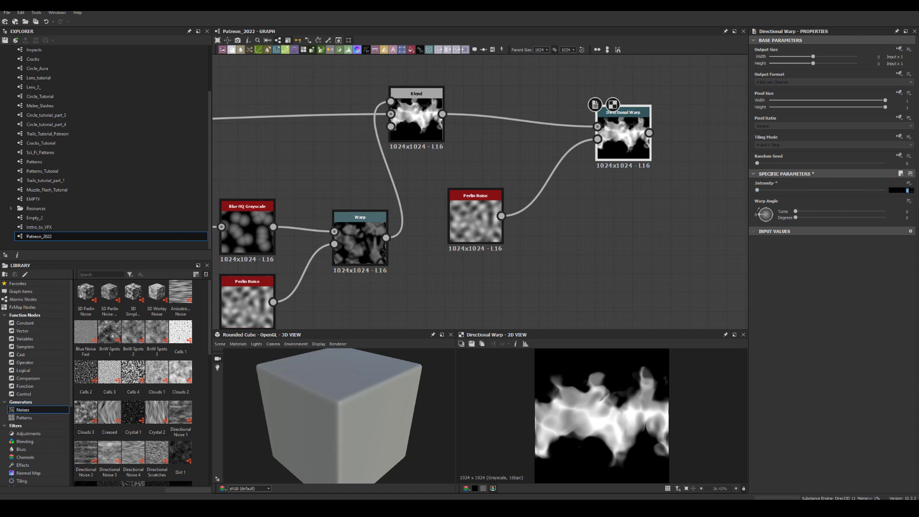
{"action": "type", "text": "-10"}
{"action": "key", "text": "Return"}
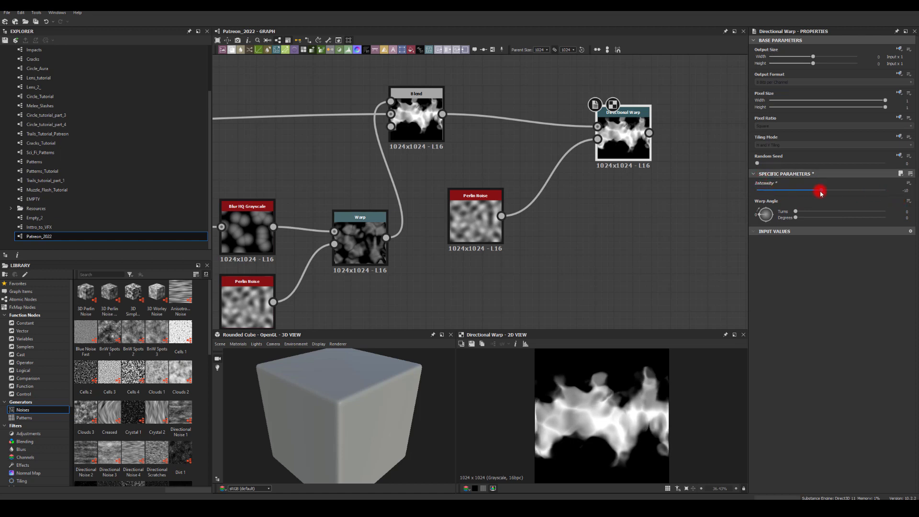
Step: Set the Directional Warp's Intensity to -20
{"action": "mouse_move", "coordinate": [821, 192]}
{"action": "left_mouse_down"}
{"action": "mouse_move", "coordinate": [795, 189]}
{"action": "mouse_move", "coordinate": [811, 189]}
{"action": "left_mouse_up"}
{"action": "type", "text": "-"}
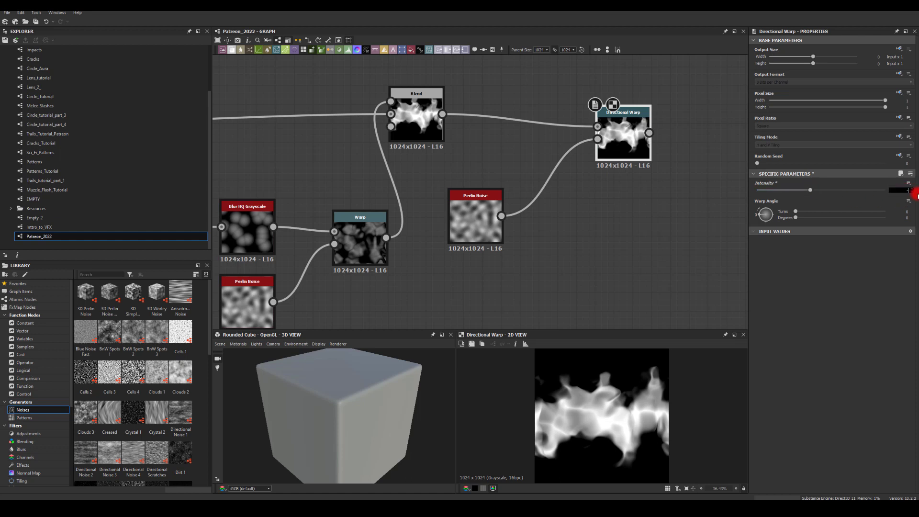
{"action": "type", "text": "20"}
{"action": "key", "text": "Return"}
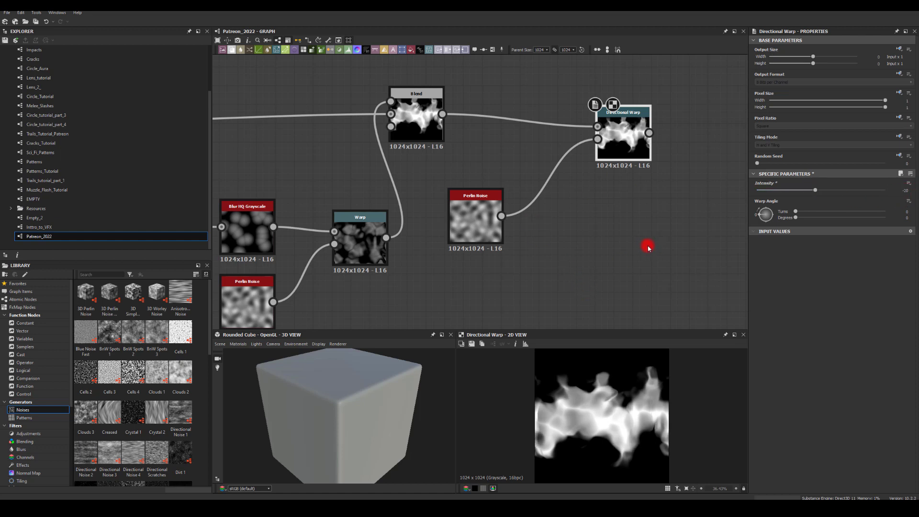
Step: Lower the Cross section coordinate of the Cross Section node near the start of the graph to 0.27
{"action": "middle_click_drag", "start_coordinate": [388, 170], "coordinate": [514, 177]}
{"action": "scroll", "coordinate": [514, 176], "scroll_direction": "down", "scroll_amount": 2}
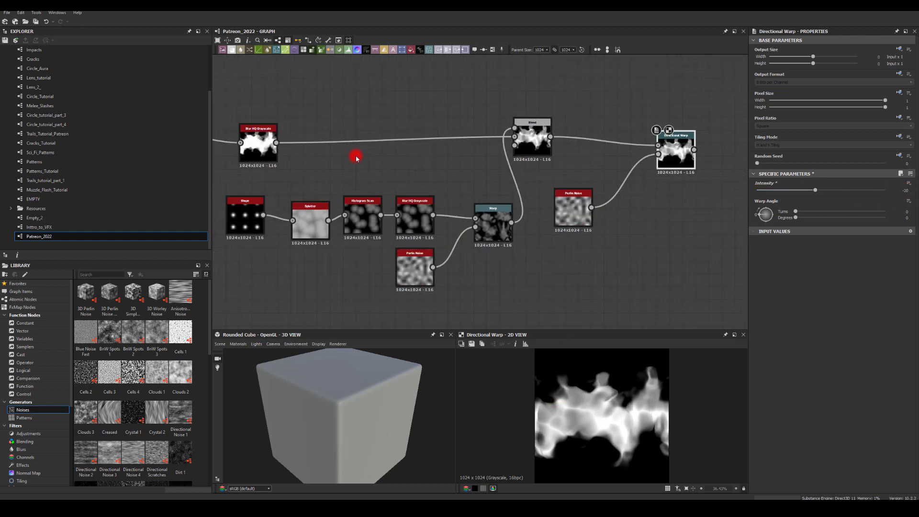
{"action": "middle_click_drag", "start_coordinate": [354, 156], "coordinate": [685, 190]}
{"action": "middle_click_drag", "start_coordinate": [426, 124], "coordinate": [659, 142]}
{"action": "scroll", "coordinate": [414, 129], "scroll_direction": "up", "scroll_amount": 3}
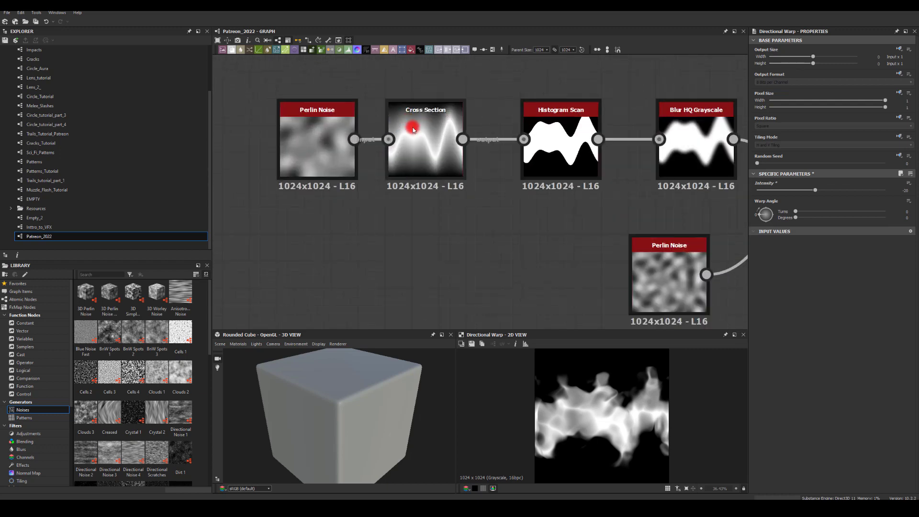
{"action": "left_click", "coordinate": [424, 136]}
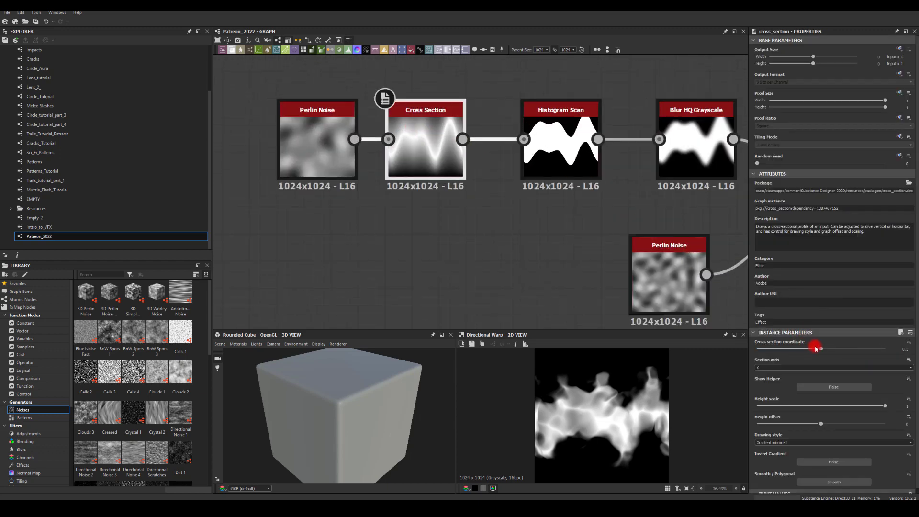
{"action": "left_click_drag", "start_coordinate": [822, 350], "coordinate": [792, 337]}
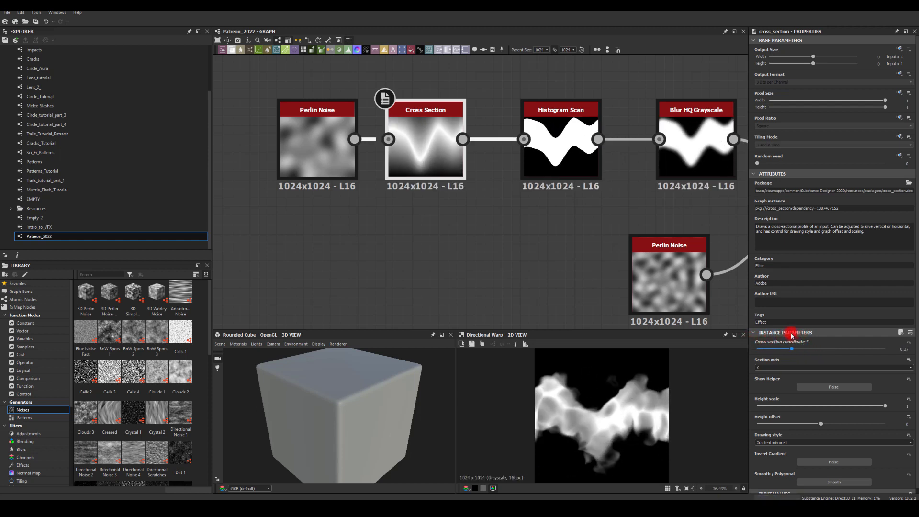
Step: Set the Disorder of the Perlin Noise feeding the Cross Section to about 0.69
{"action": "left_click", "coordinate": [294, 138]}
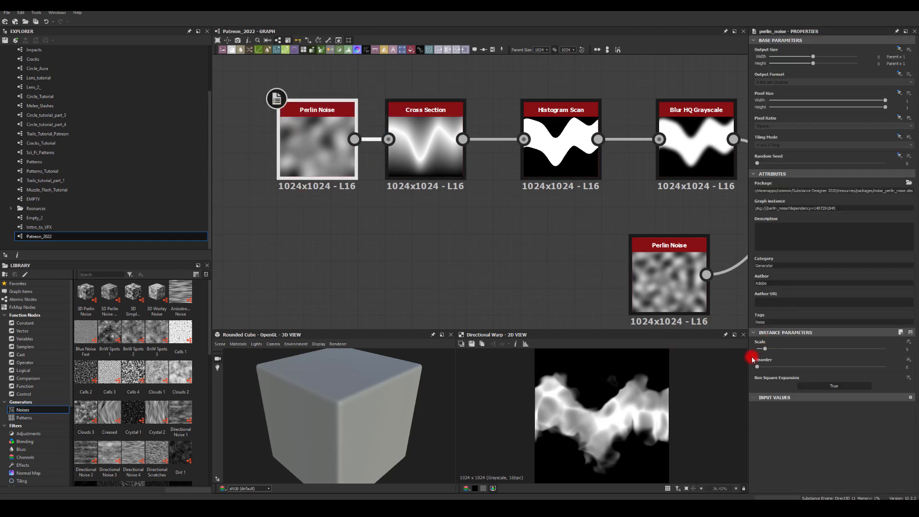
{"action": "left_click_drag", "start_coordinate": [758, 369], "coordinate": [845, 383]}
Step: Raise the Multi Directional Warp Grayscale node's Intensity to about 88
{"action": "middle_click_drag", "start_coordinate": [581, 256], "coordinate": [345, 222]}
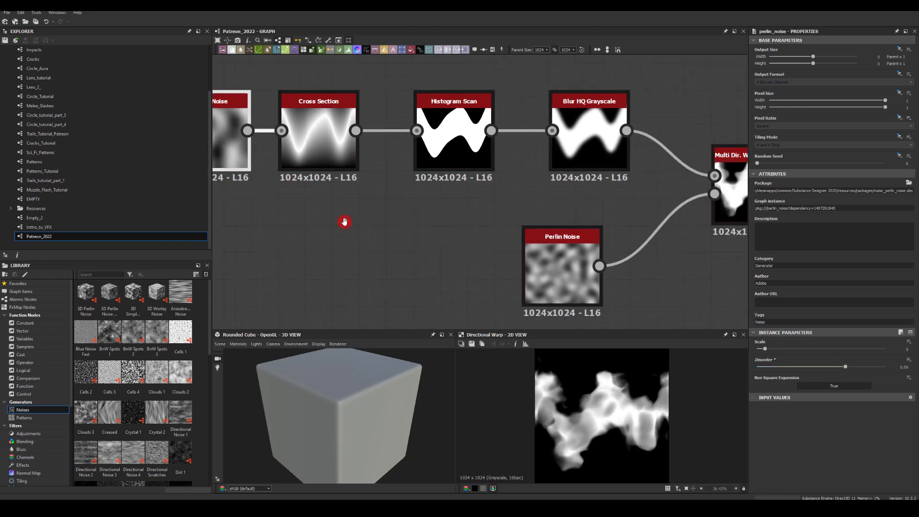
{"action": "middle_click_drag", "start_coordinate": [559, 244], "coordinate": [532, 240]}
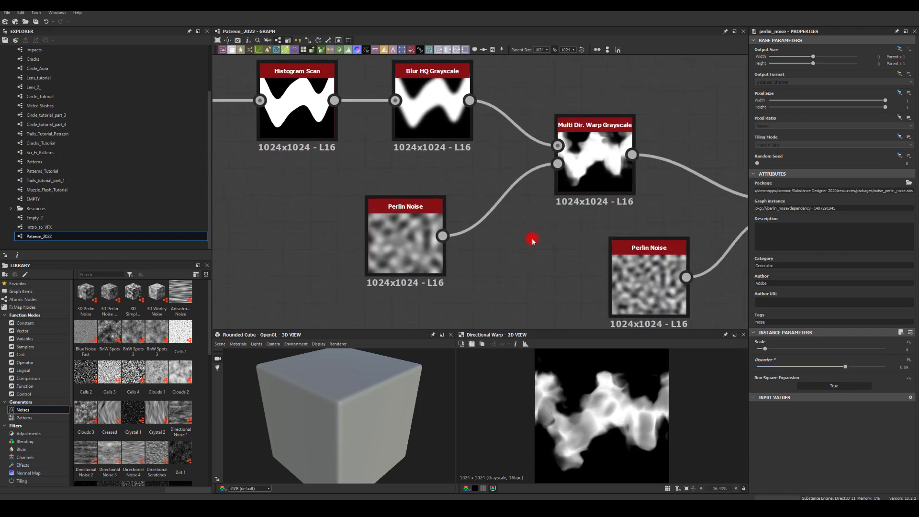
{"action": "left_click", "coordinate": [608, 159]}
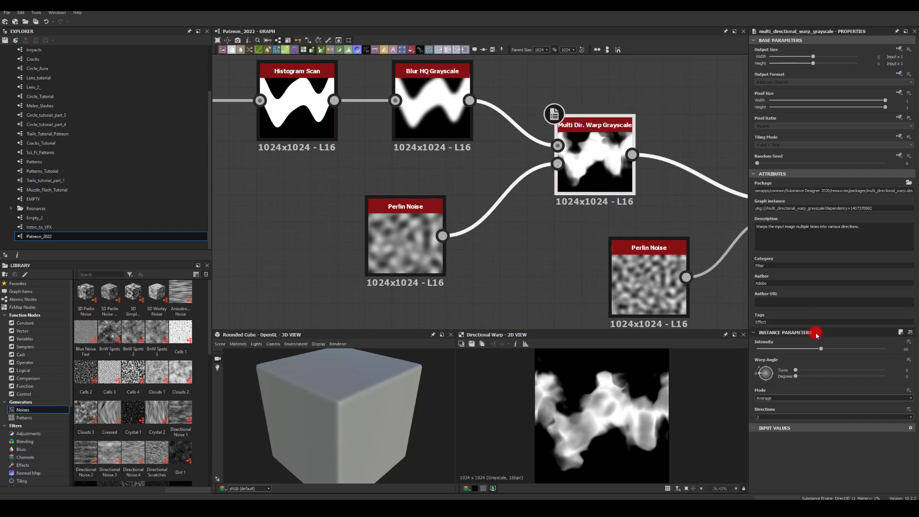
{"action": "left_click_drag", "start_coordinate": [822, 349], "coordinate": [853, 338]}
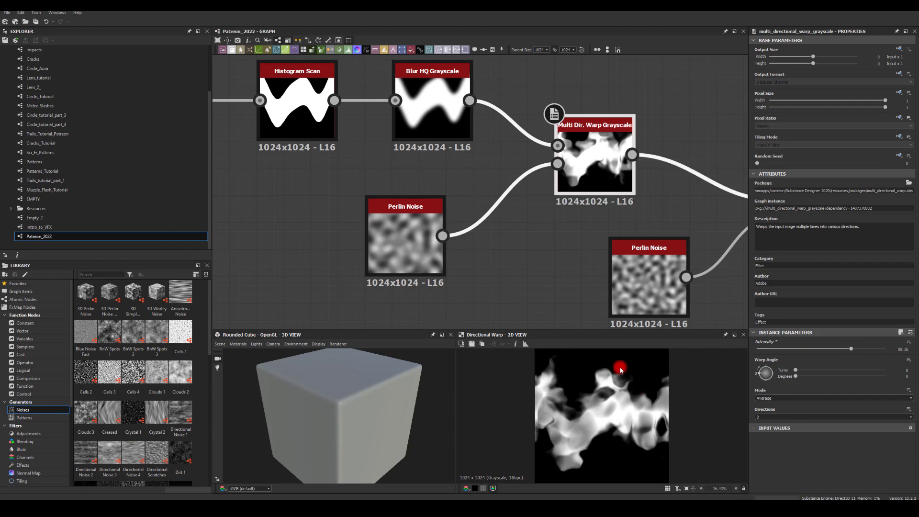
Step: Add an RGBA Merge node after the Directional Warp and connect the Directional Warp's output to its R, G and B inputs
{"action": "middle_click_drag", "start_coordinate": [693, 253], "coordinate": [239, 199]}
{"action": "scroll", "coordinate": [464, 216], "scroll_direction": "down", "scroll_amount": 3}
{"action": "middle_click_drag", "start_coordinate": [584, 199], "coordinate": [454, 187]}
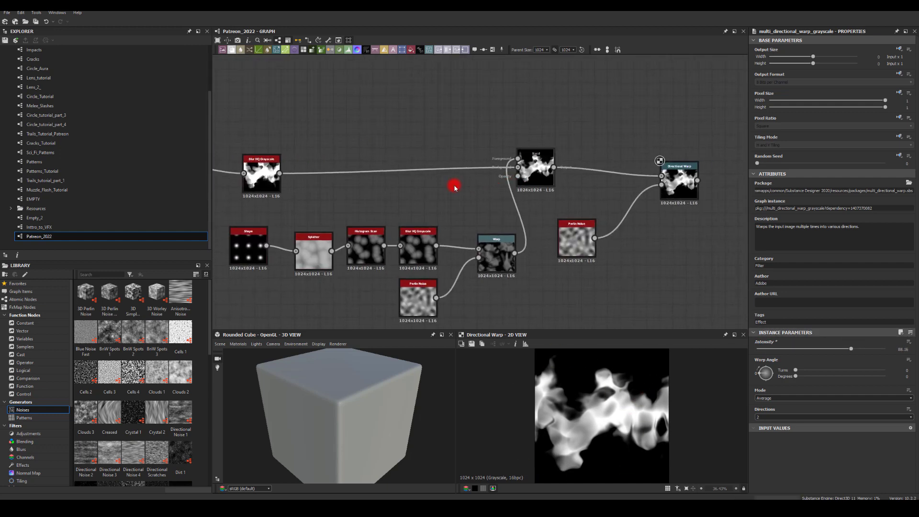
{"action": "middle_click_drag", "start_coordinate": [612, 203], "coordinate": [445, 192]}
{"action": "scroll", "coordinate": [503, 222], "scroll_direction": "up", "scroll_amount": 4}
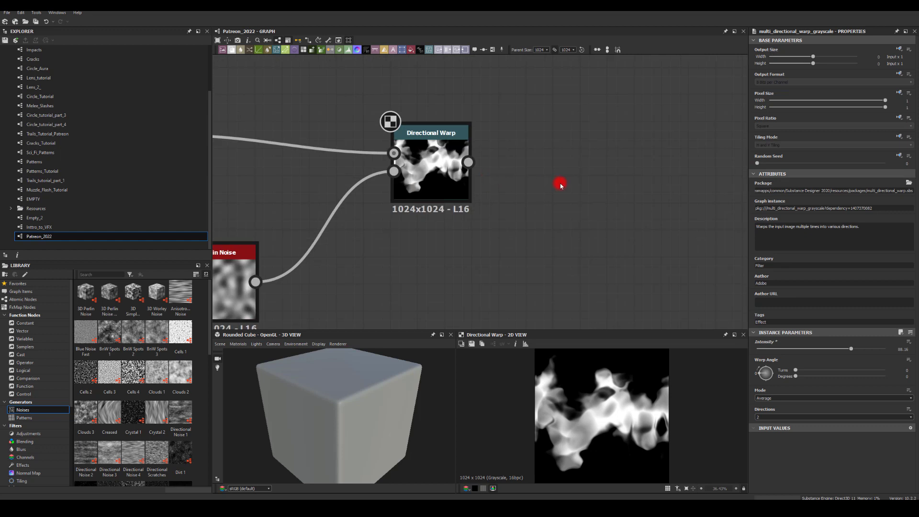
{"action": "key", "text": "space"}
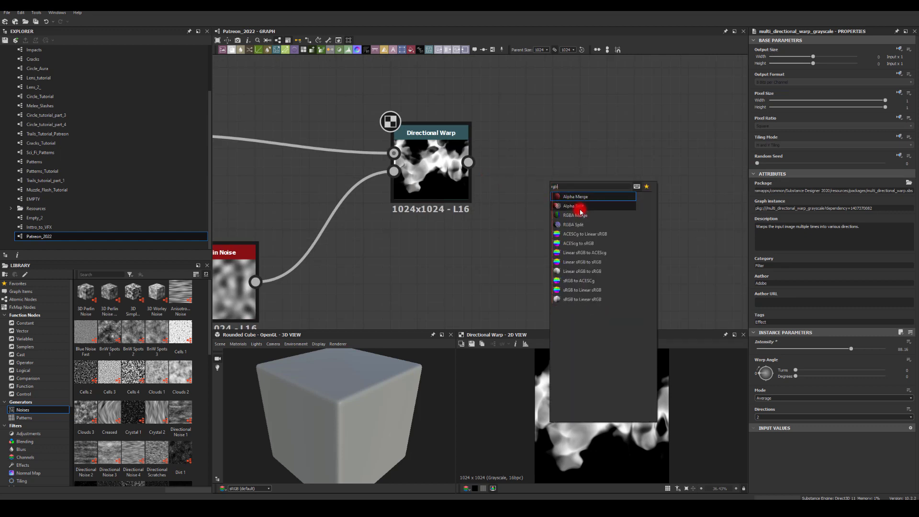
{"action": "left_click", "coordinate": [577, 215]}
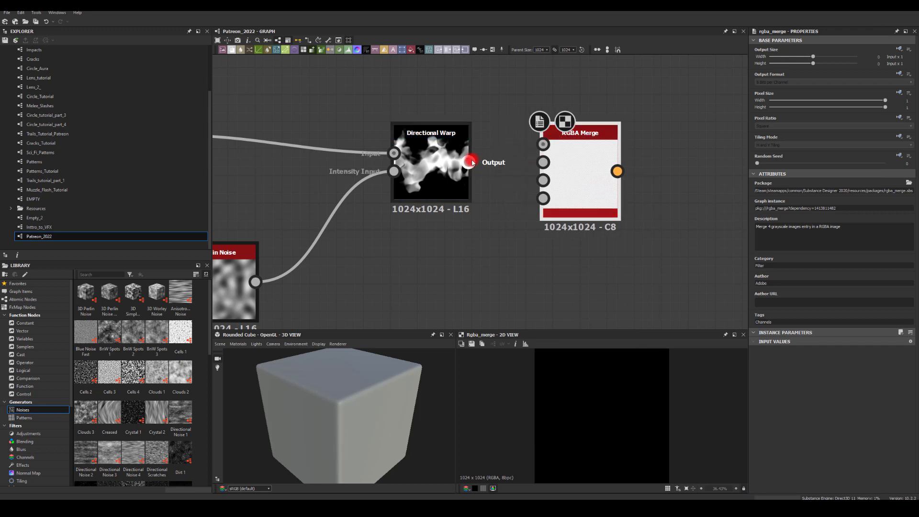
{"action": "left_click_drag", "start_coordinate": [567, 165], "coordinate": [608, 165]}
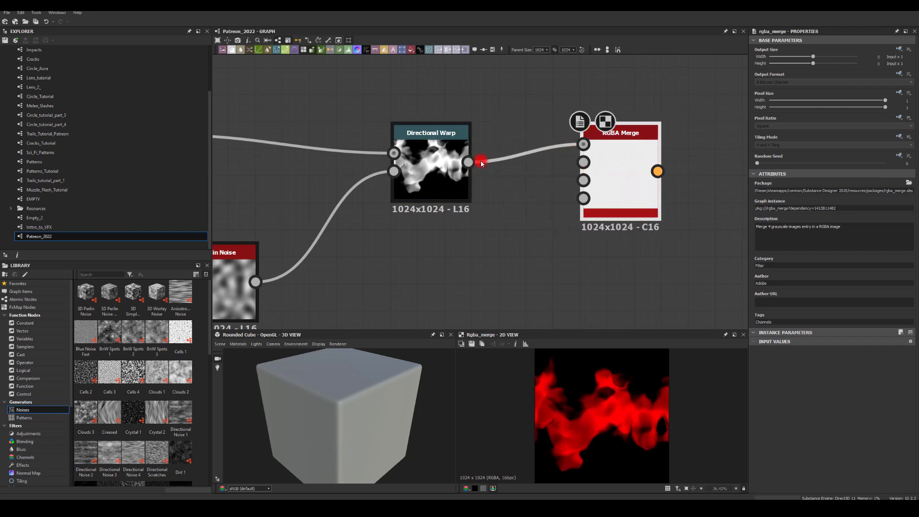
{"action": "left_click_drag", "start_coordinate": [469, 162], "coordinate": [603, 183]}
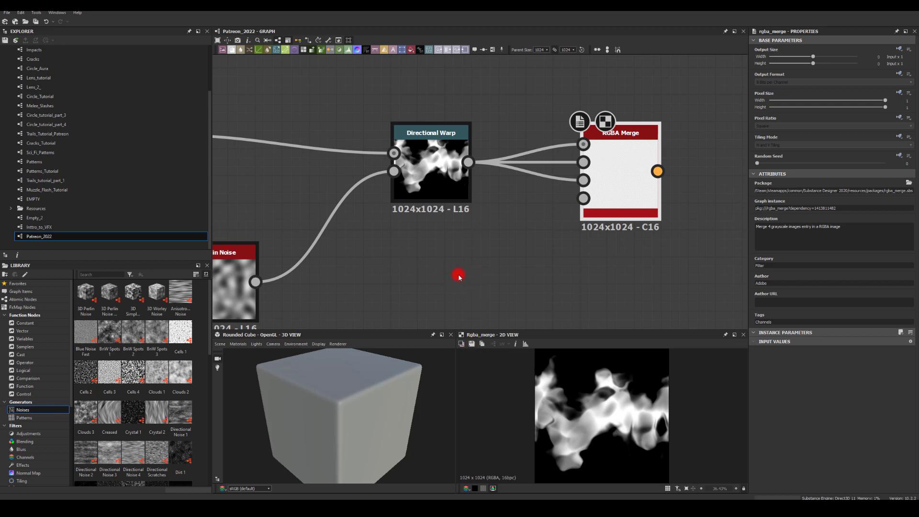
Step: Move the RGBA Merge node slightly lower than the Directional Warp
{"action": "middle_click_drag", "start_coordinate": [615, 179], "coordinate": [638, 228]}
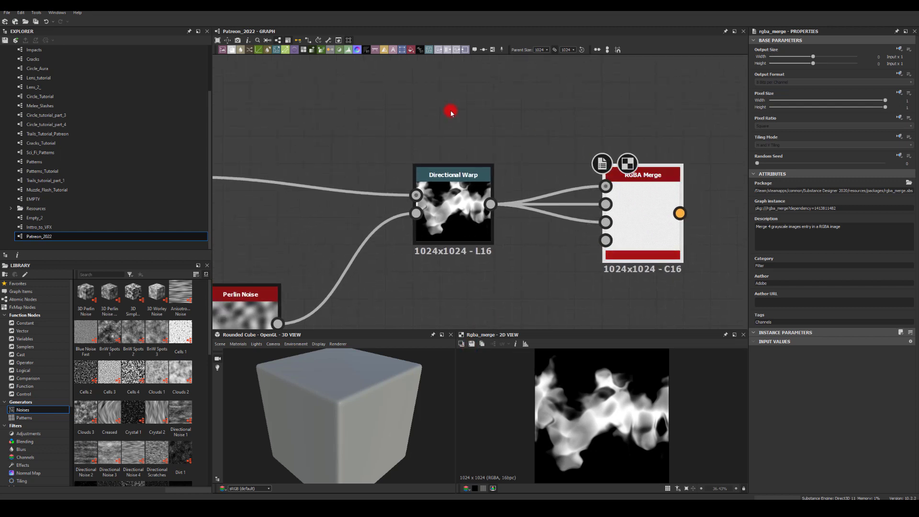
{"action": "scroll", "coordinate": [450, 111], "scroll_direction": "down", "scroll_amount": 3}
{"action": "middle_click_drag", "start_coordinate": [328, 110], "coordinate": [373, 107]}
{"action": "middle_click_drag", "start_coordinate": [222, 80], "coordinate": [317, 83]}
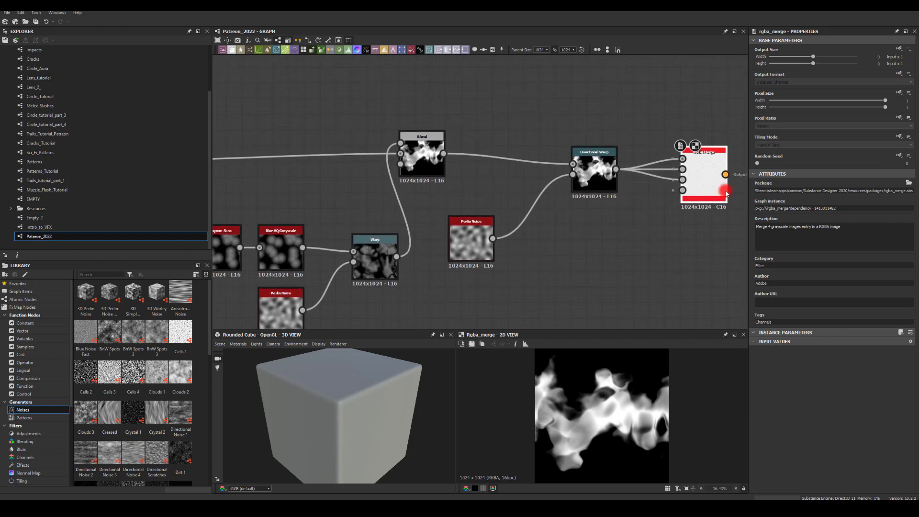
{"action": "left_click_drag", "start_coordinate": [715, 183], "coordinate": [722, 214]}
Step: Examine the finished node chain, the RGBA Merge node's channel inputs and its merged texture preview
{"action": "middle_click_drag", "start_coordinate": [393, 127], "coordinate": [484, 105]}
{"action": "scroll", "coordinate": [484, 105], "scroll_direction": "down", "scroll_amount": 2}
{"action": "middle_click_drag", "start_coordinate": [572, 176], "coordinate": [528, 172]}
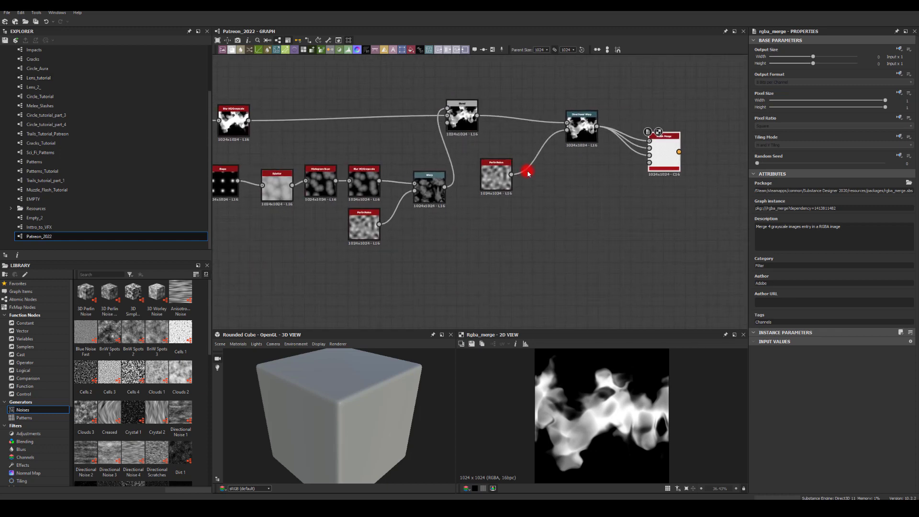
{"action": "scroll", "coordinate": [528, 173], "scroll_direction": "up", "scroll_amount": 3}
{"action": "scroll", "coordinate": [608, 135], "scroll_direction": "up", "scroll_amount": 2}
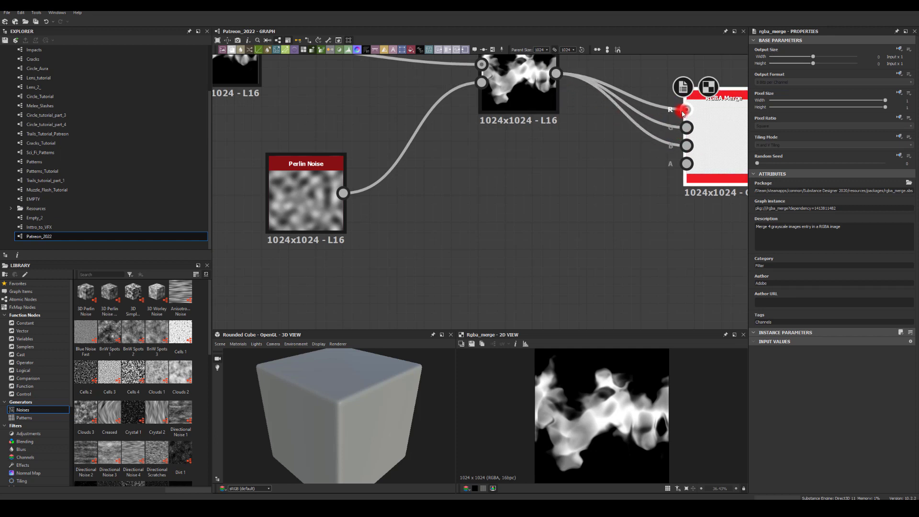
{"action": "middle_click_drag", "start_coordinate": [617, 143], "coordinate": [483, 195]}
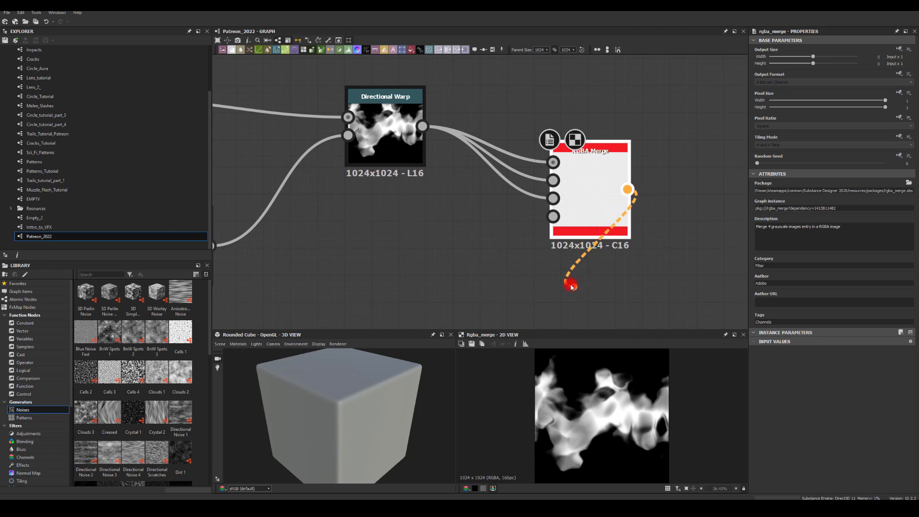
{"action": "left_click_drag", "start_coordinate": [571, 286], "coordinate": [575, 287]}
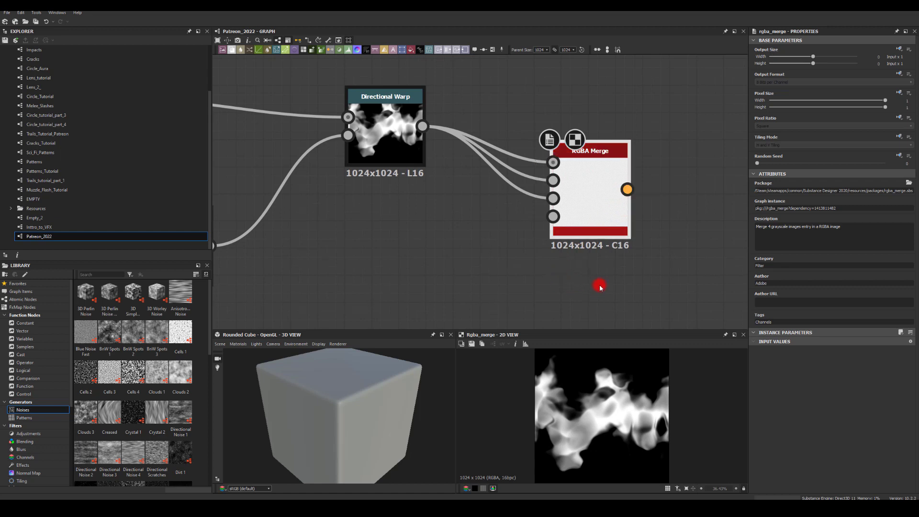
{"action": "left_click", "coordinate": [604, 180]}
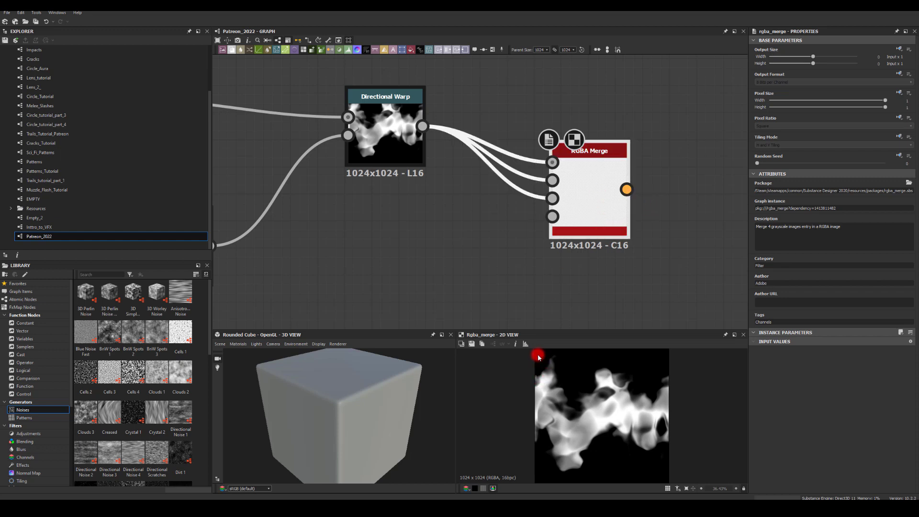
{"action": "scroll", "coordinate": [546, 383], "scroll_direction": "down", "scroll_amount": 3}
{"action": "scroll", "coordinate": [577, 404], "scroll_direction": "up", "scroll_amount": 2}
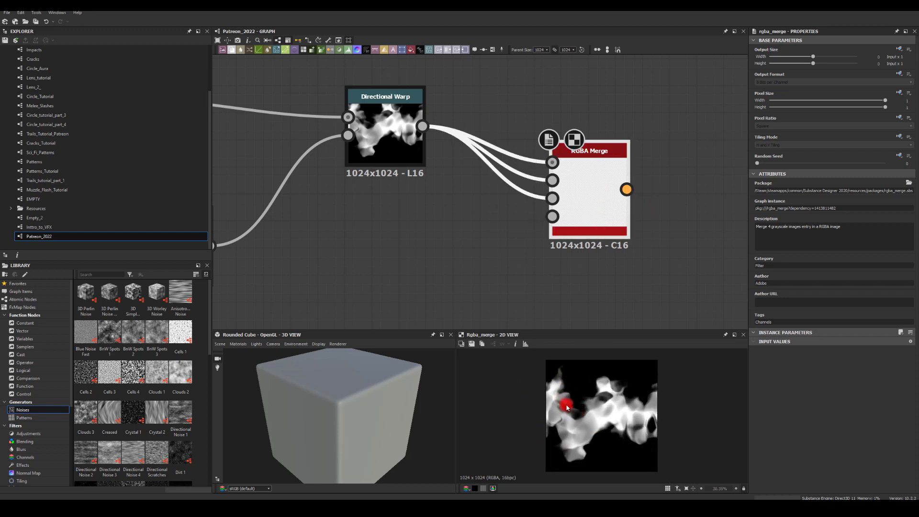